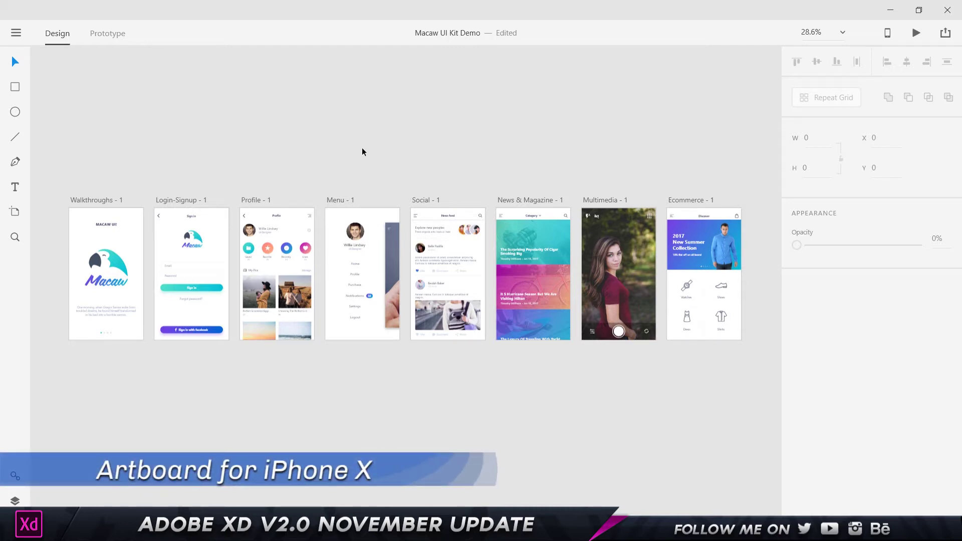
Step: Add an iPhone X preset artboard to the canvas
click(17, 214)
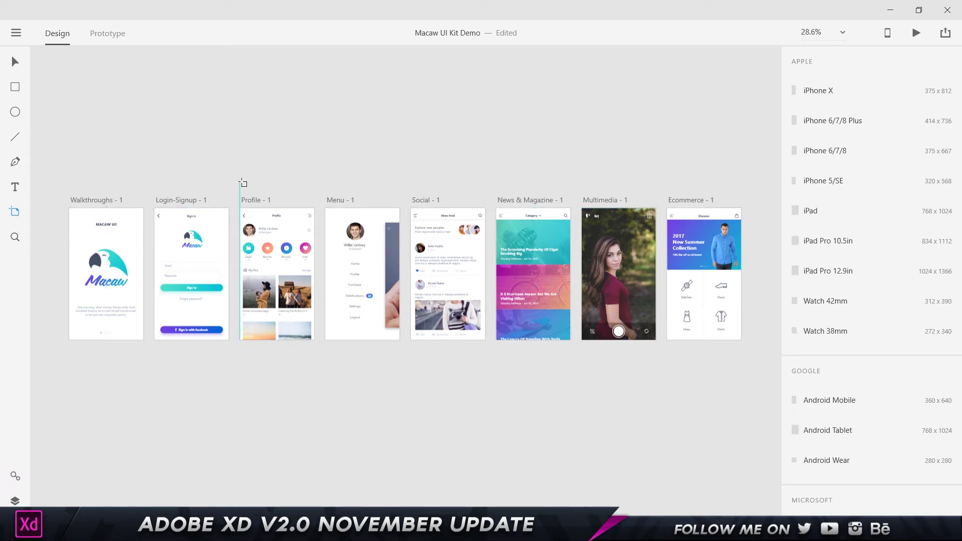
click(831, 95)
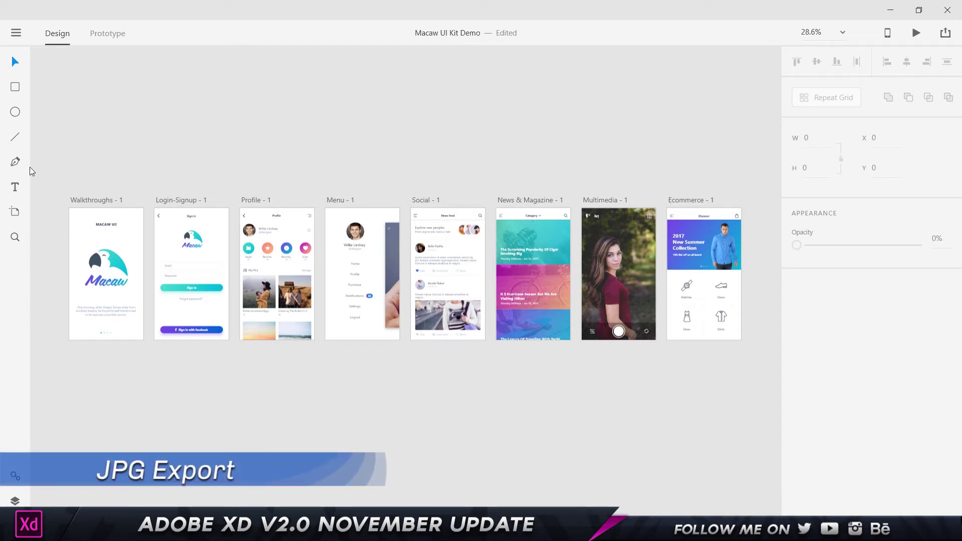
Step: Open the asset export settings and choose JPG as the export format
click(16, 33)
click(42, 313)
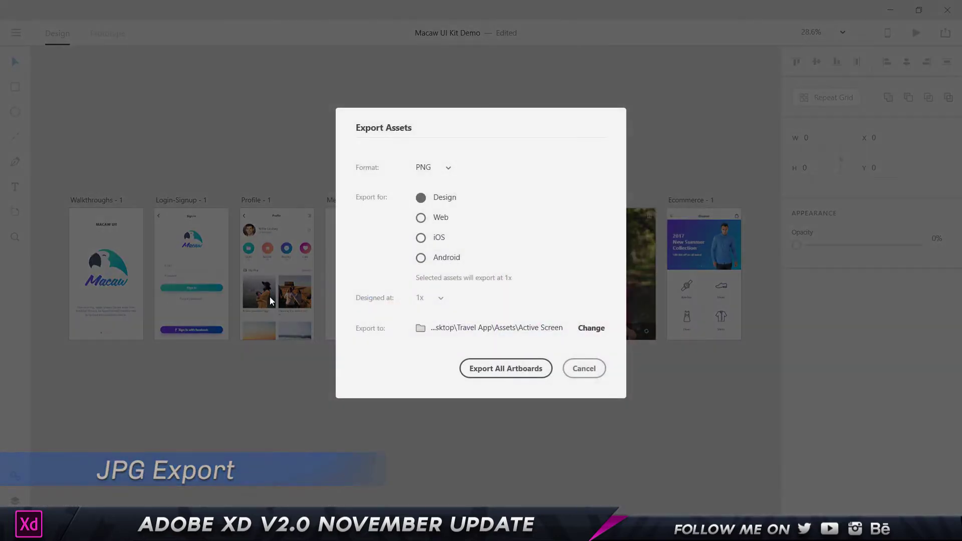
click(429, 168)
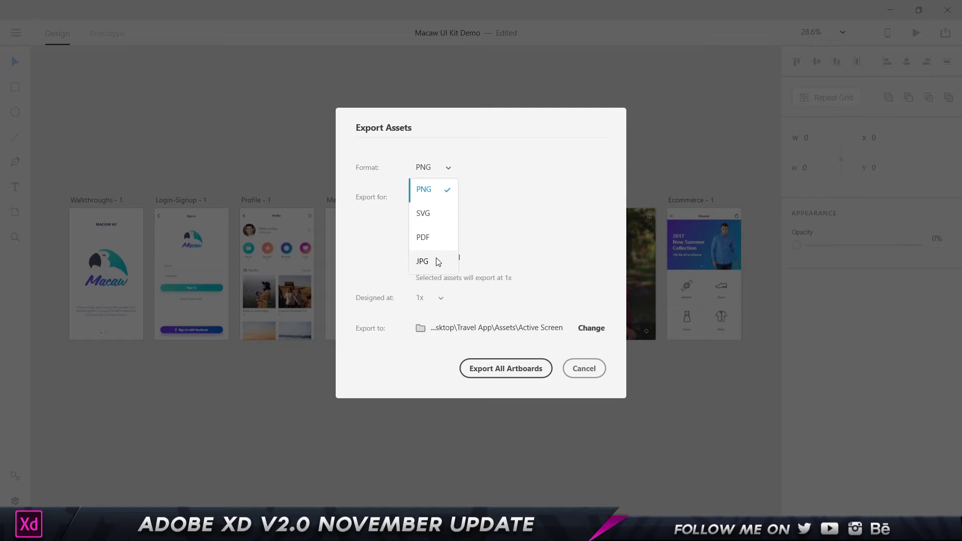
click(419, 263)
Step: Try 20% and a custom 75% as the JPG export quality, and cancel the export
click(452, 199)
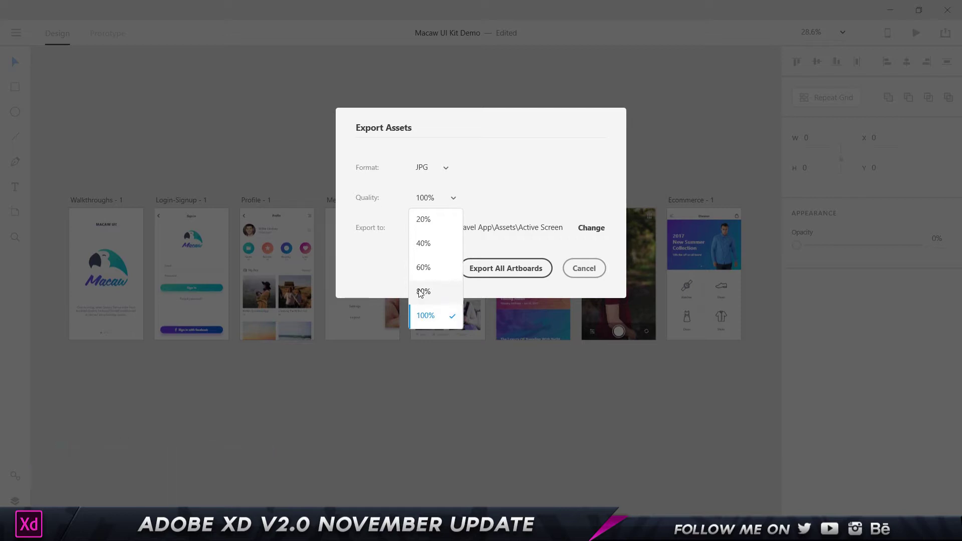
click(430, 219)
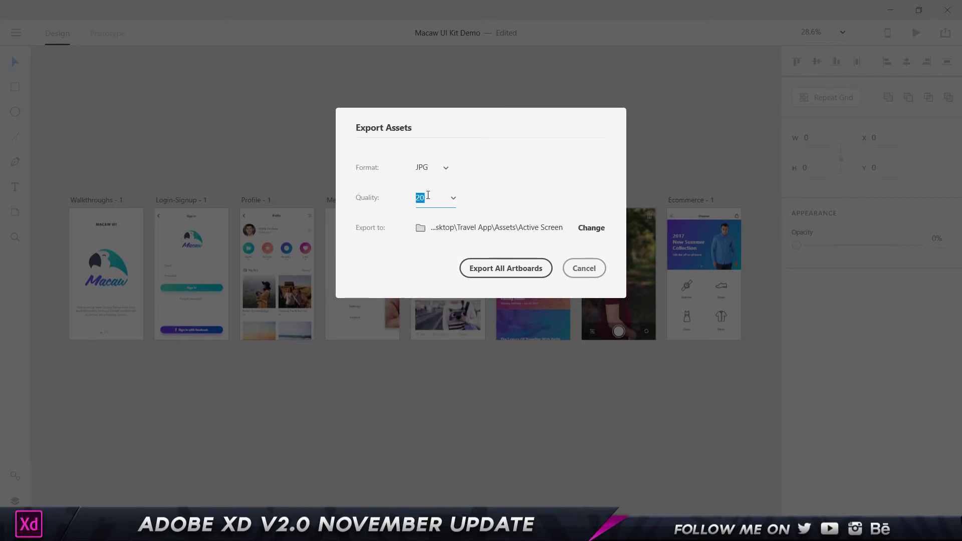
click(428, 194)
text(75)
key(Return)
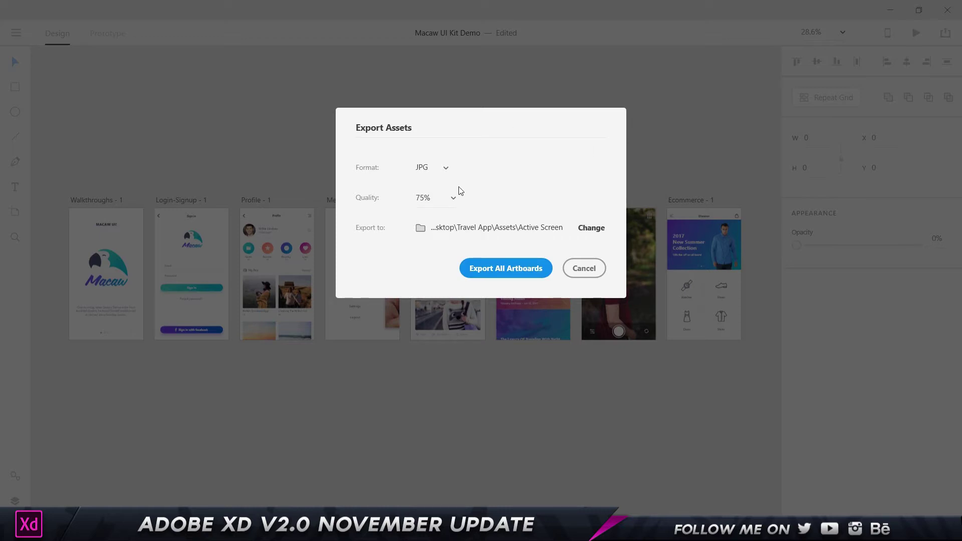
click(585, 269)
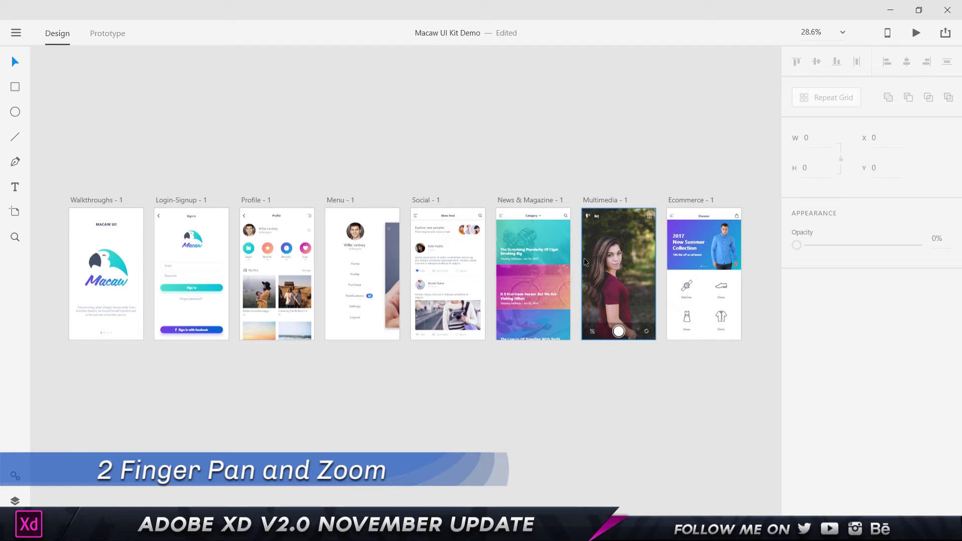
Step: Examine the row of artboards from Walkthroughs to Ecommerce by panning and zooming around the canvas
scroll(585, 261, left, 6)
scroll(584, 261, down, 2)
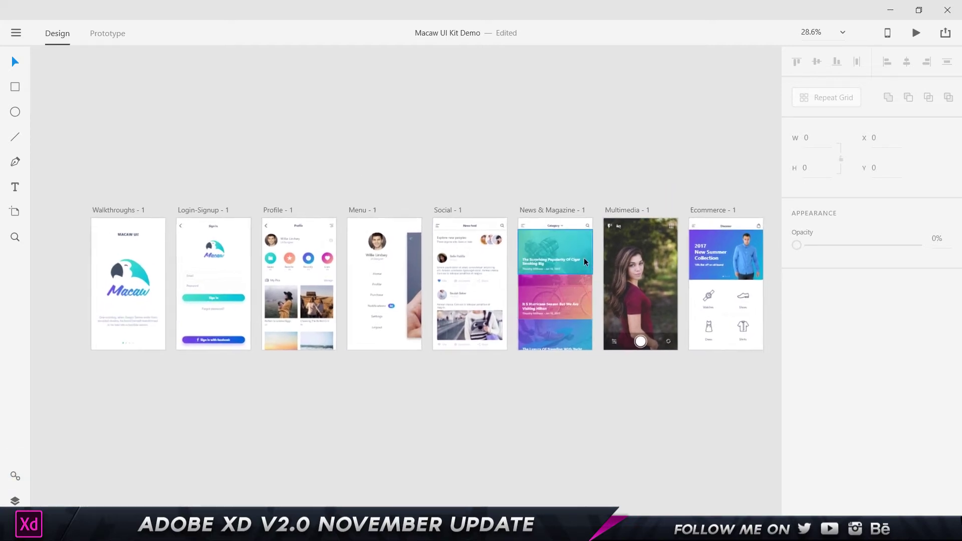
scroll(584, 257, right, 7)
scroll(584, 258, up, 2)
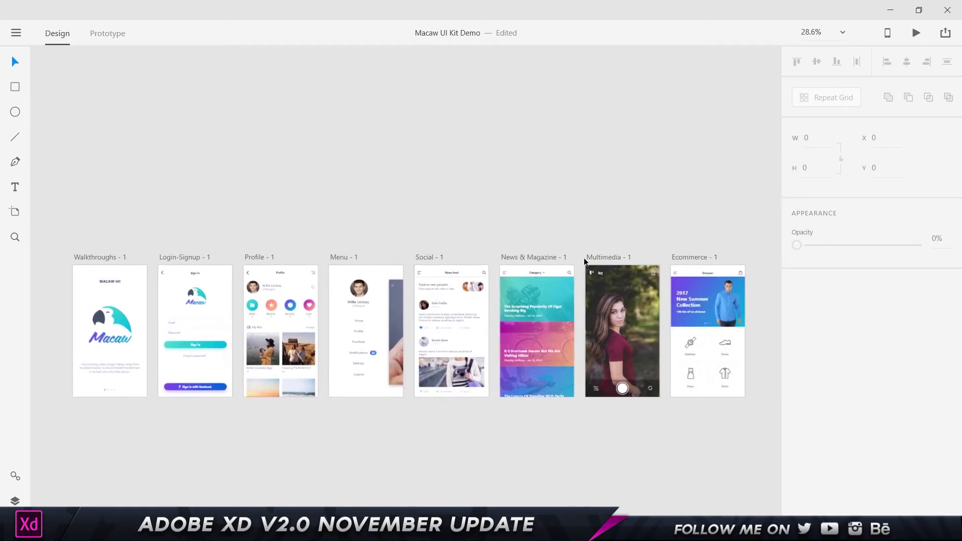
scroll(585, 258, down, 4)
scroll(584, 258, right, 2)
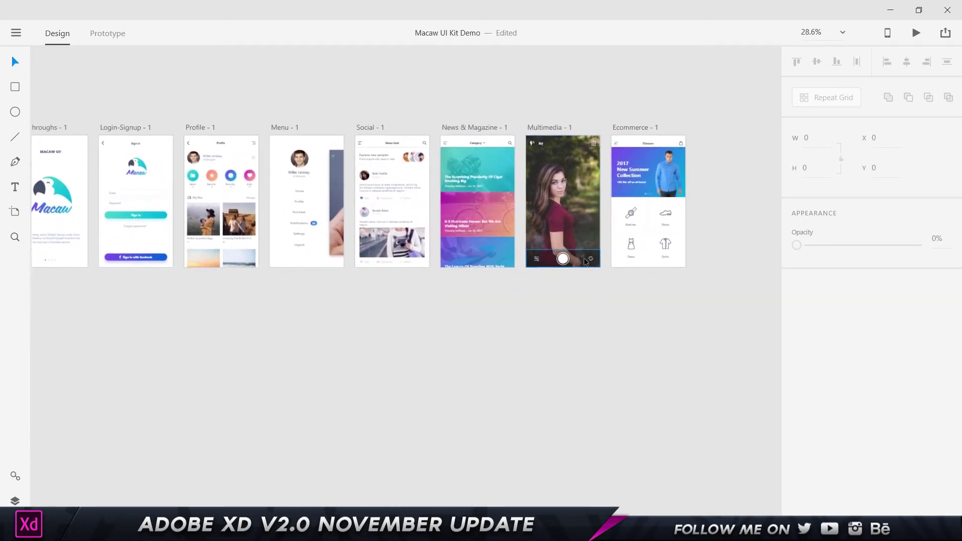
scroll(584, 257, up, 1)
scroll(585, 258, down, 2)
scroll(584, 258, left, 5)
scroll(584, 257, up, 1)
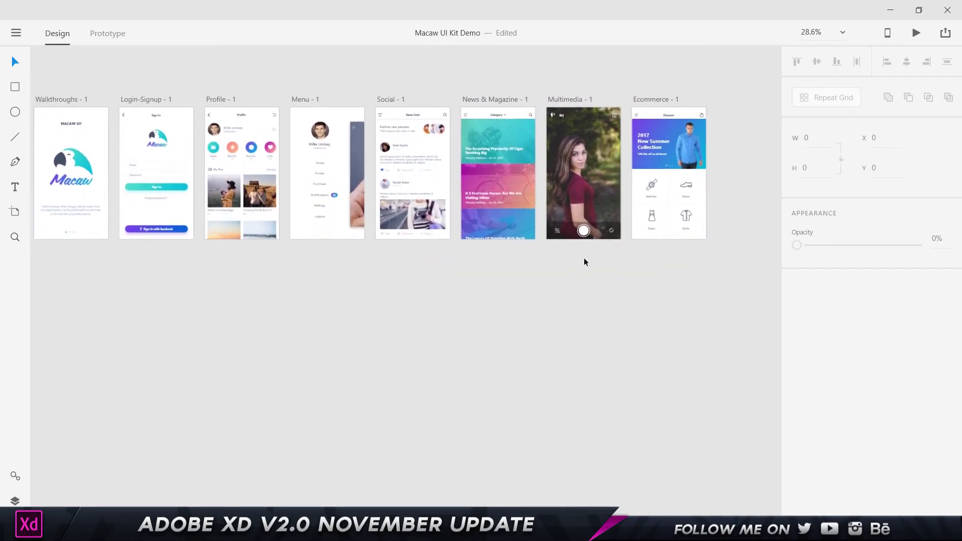
scroll(584, 262, up, 2)
scroll(585, 262, left, 1)
scroll(584, 262, up, 2)
scroll(584, 262, right, 2)
scroll(585, 262, up, 4)
scroll(585, 262, left, 2)
scroll(585, 262, down, 5)
scroll(584, 261, right, 2)
scroll(585, 261, left, 5)
scroll(584, 262, down, 5)
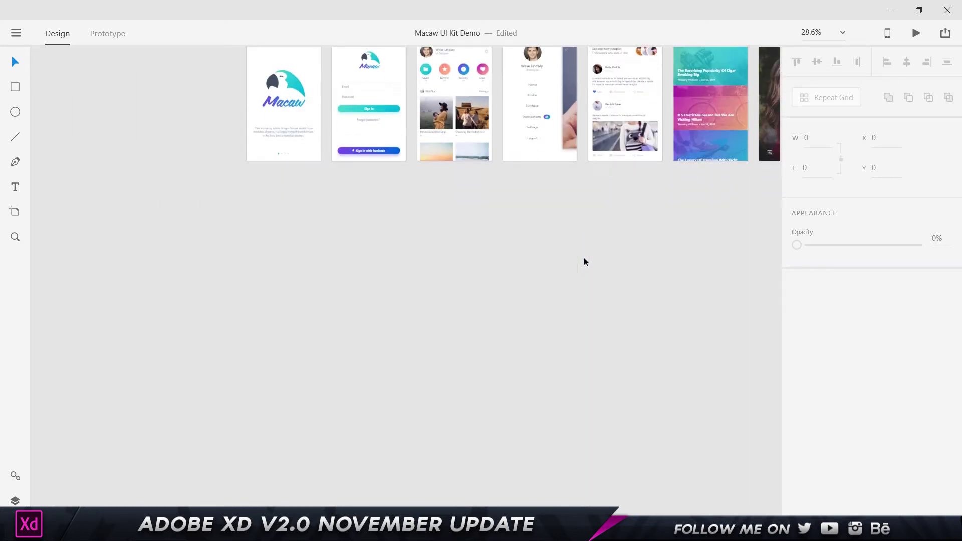
scroll(584, 262, right, 5)
scroll(585, 262, up, 1)
scroll(585, 261, right, 2)
scroll(584, 260, up, 5)
scroll(584, 260, left, 1)
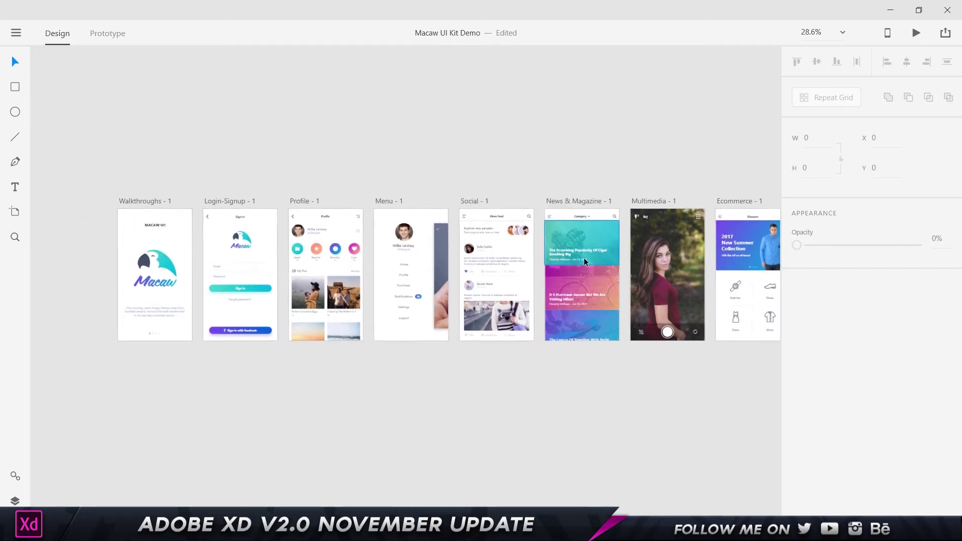
scroll(584, 261, right, 4)
scroll(584, 260, left, 5)
scroll(585, 261, down, 3)
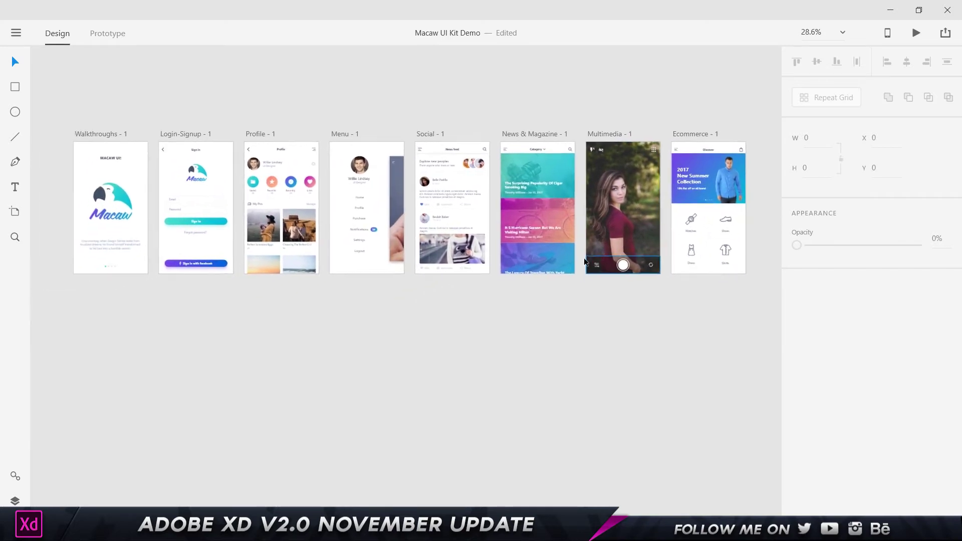
scroll(584, 260, right, 2)
scroll(584, 260, right, 2)
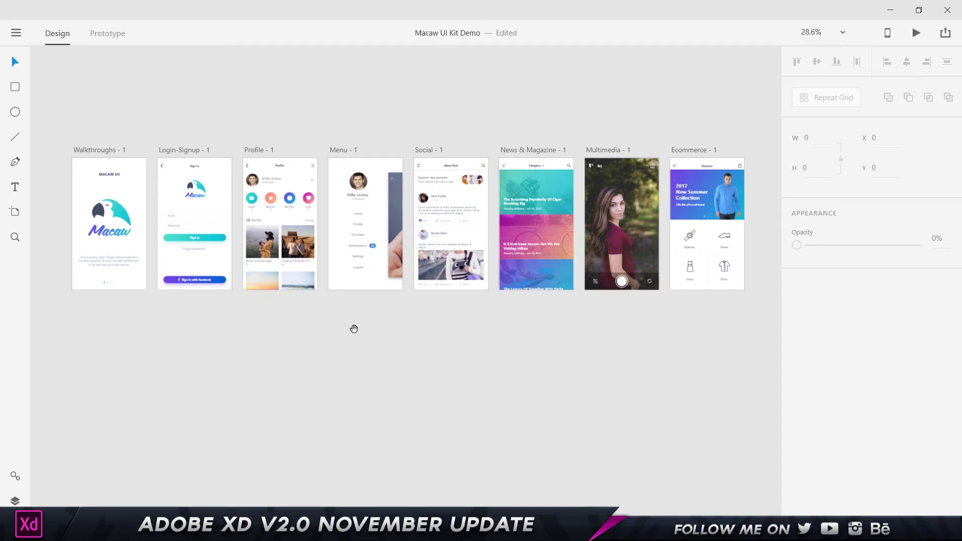
drag(354, 329, 335, 314)
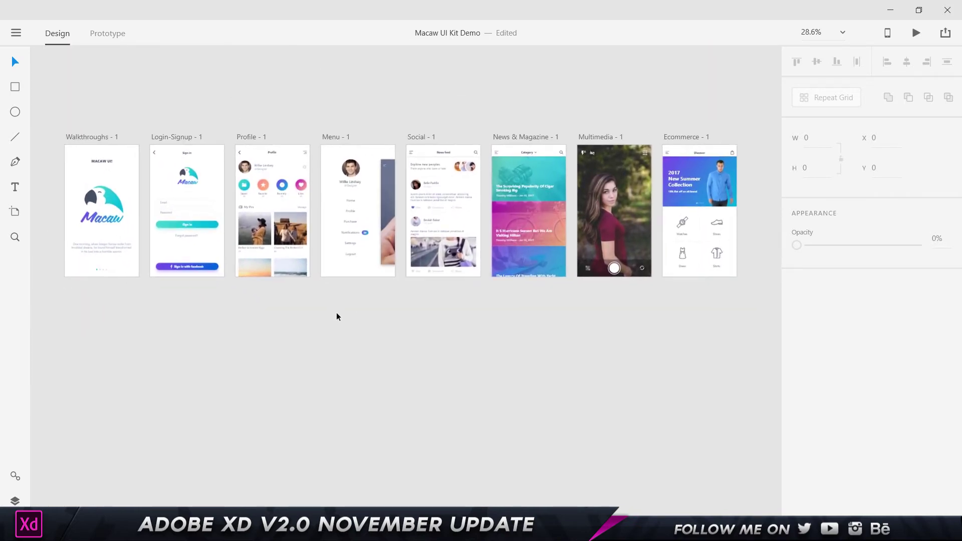
scroll(303, 314, up, 2)
scroll(303, 313, left, 2)
scroll(303, 314, down, 3)
scroll(303, 314, left, 2)
scroll(303, 314, right, 1)
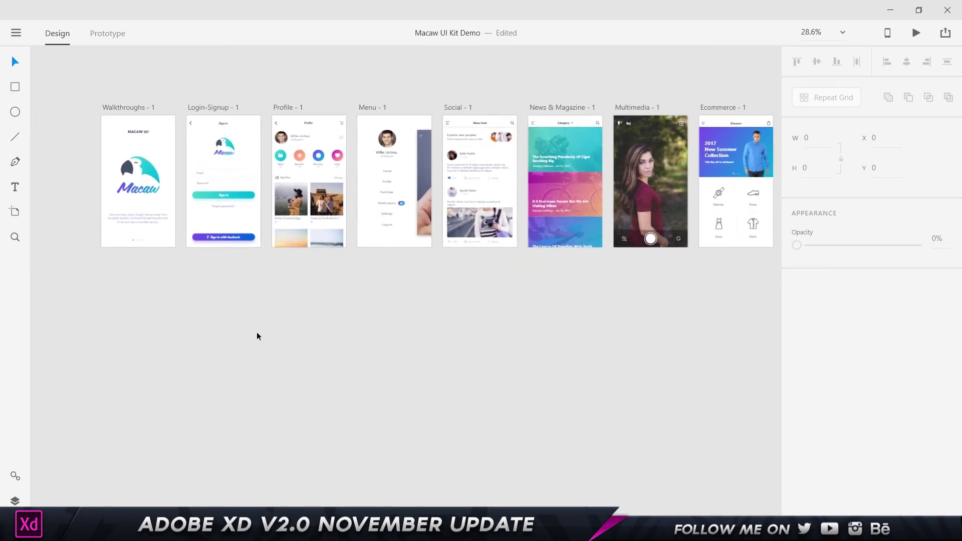
scroll(245, 344, up, 4)
scroll(245, 344, down, 4)
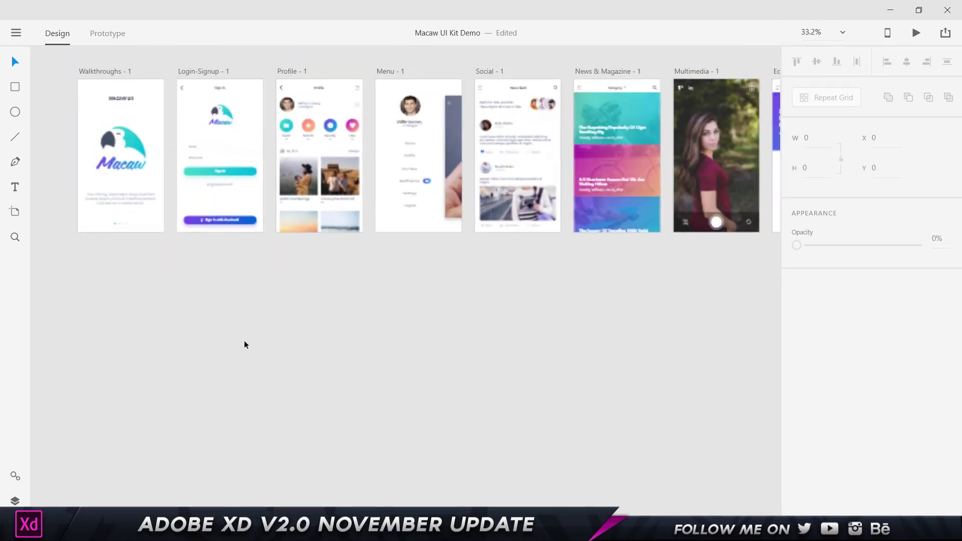
scroll(400, 168, up, 2)
scroll(400, 168, right, 2)
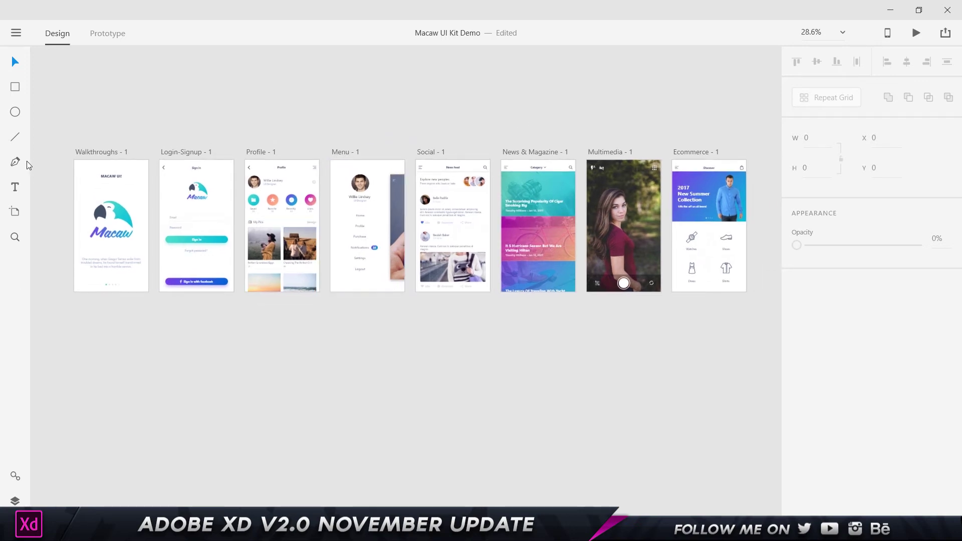
Step: Place the text "ADOBE XD" beneath the middle artboards, enlarged to a font size of about 322
scroll(147, 206, down, 3)
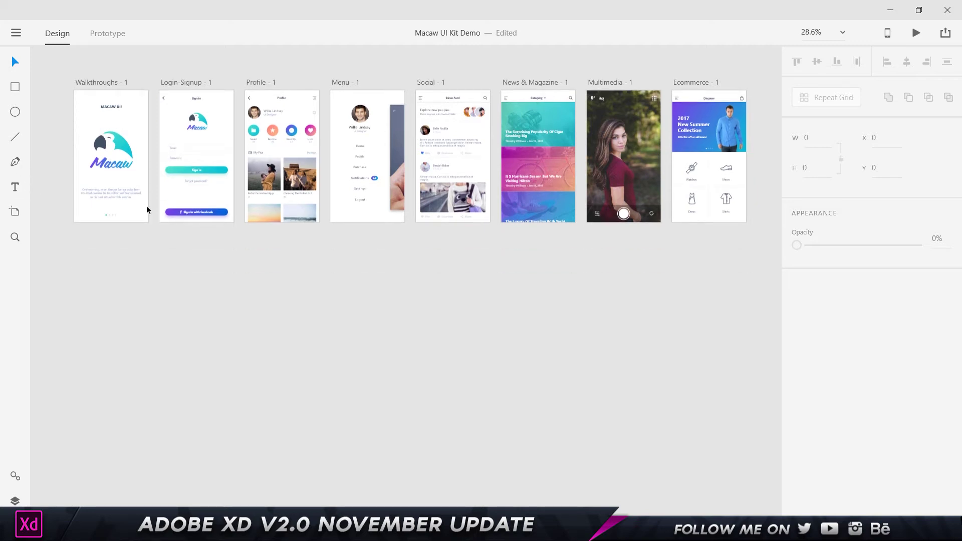
click(15, 187)
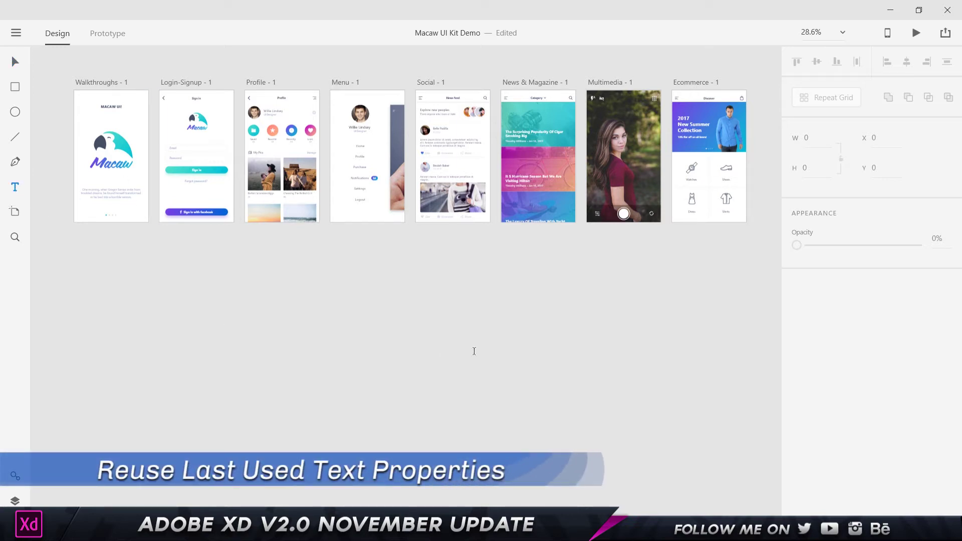
click(166, 273)
text(ADOBE XD)
key(Escape)
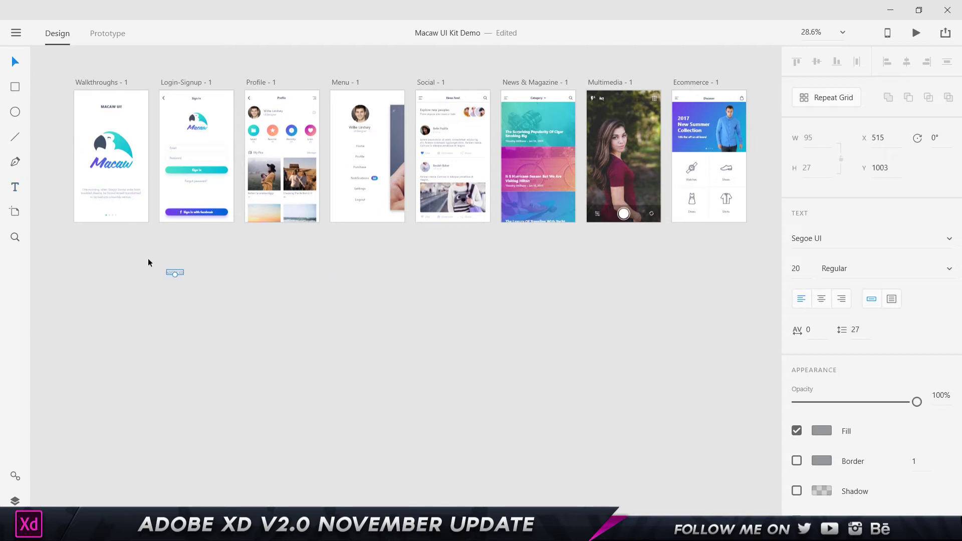
drag(175, 275, 176, 346)
drag(274, 309, 414, 271)
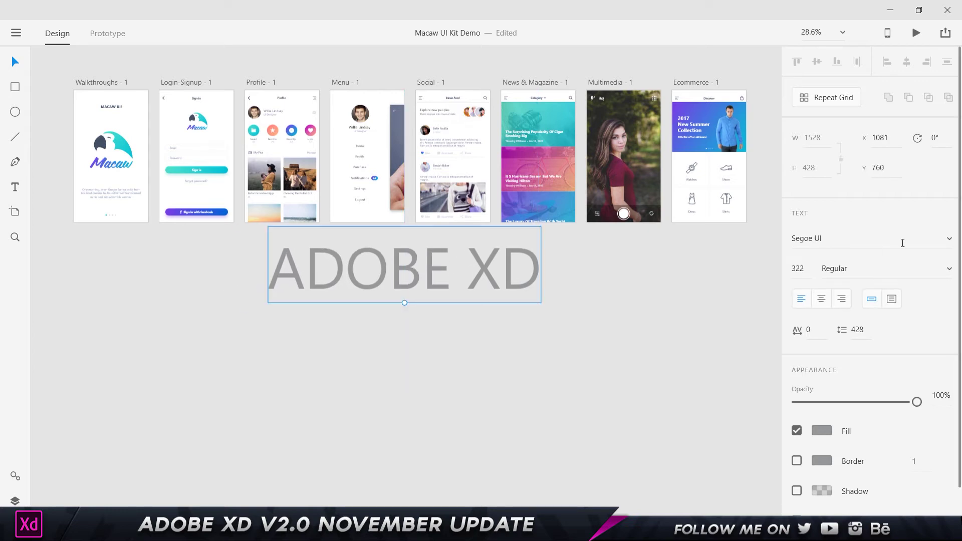
Step: Set the "ADOBE XD" text's font to Baron Neue and move it slightly down, to a Y position of about 894
click(951, 240)
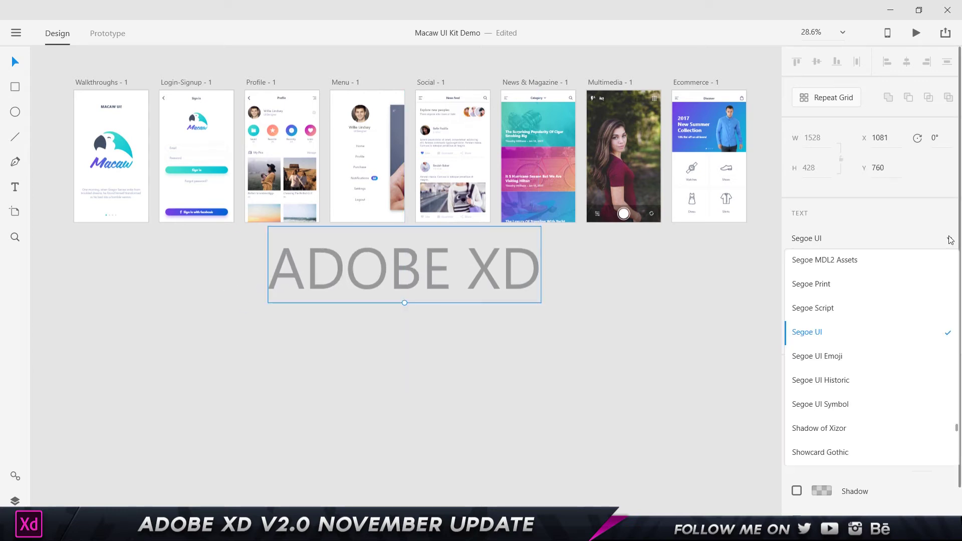
click(831, 237)
key(ctrl+a)
text(Ba)
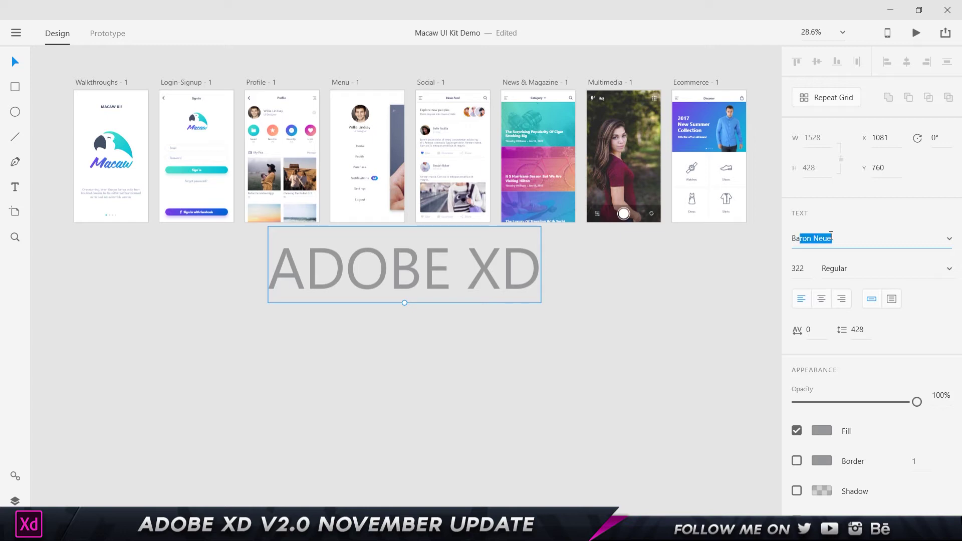
key(Return)
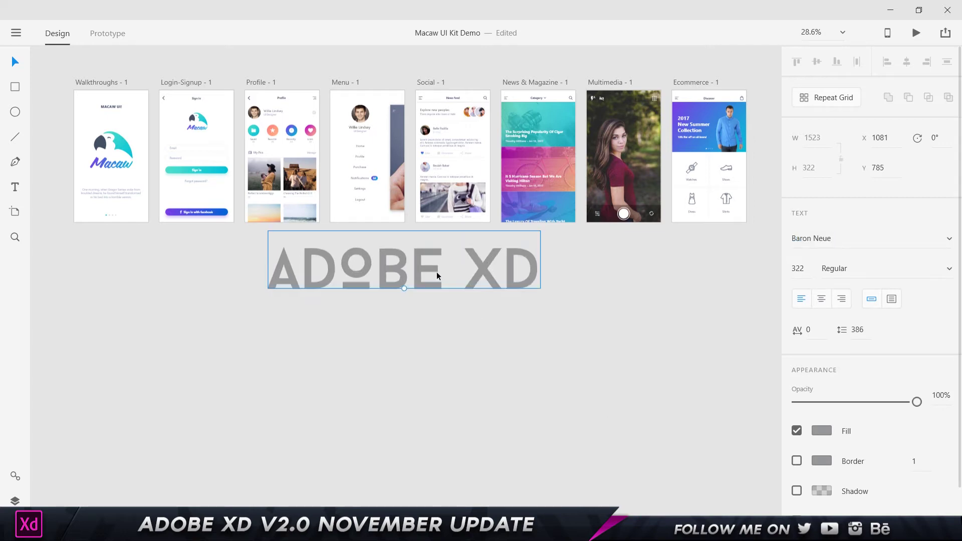
drag(441, 272, 442, 296)
click(681, 346)
Step: Change the fill of the "ADOBE XD" text to bright pink, #FF00AA
click(458, 270)
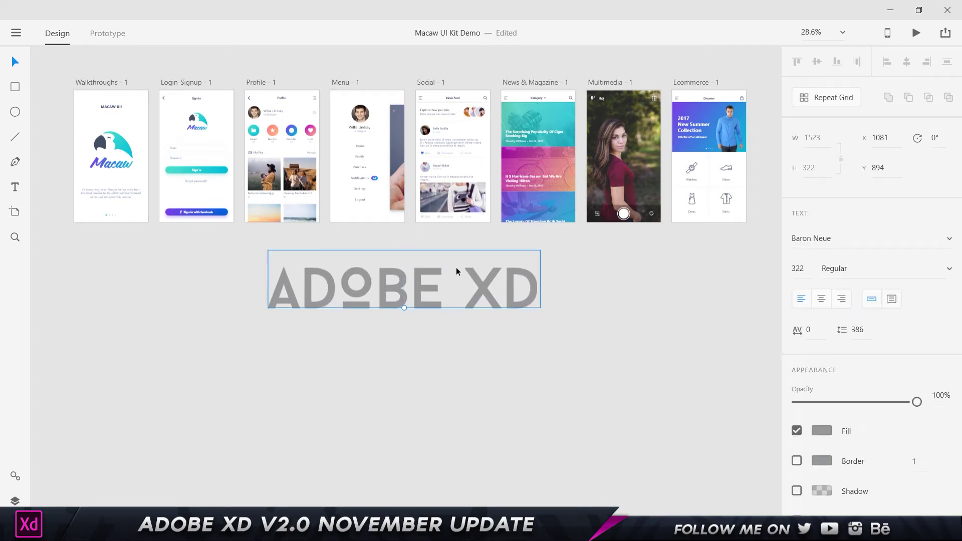
click(822, 432)
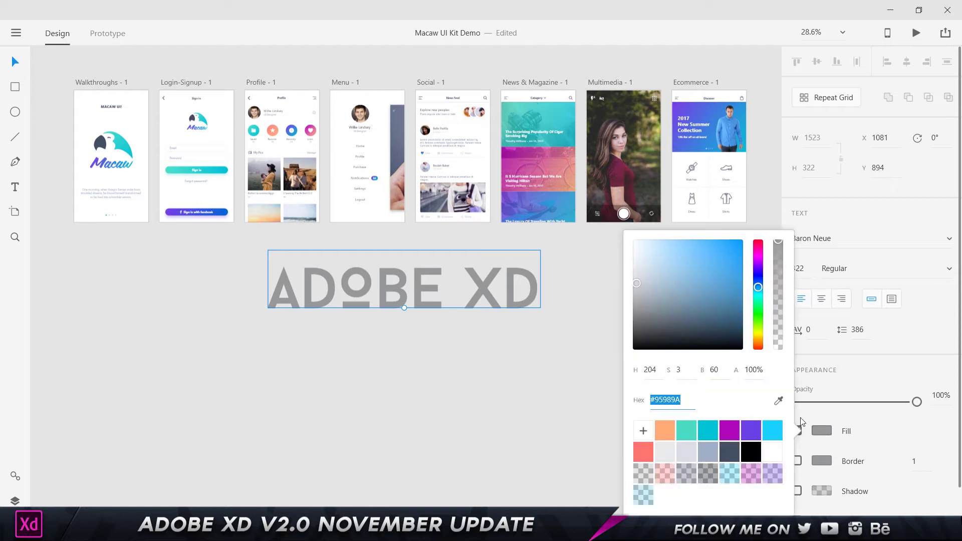
click(758, 255)
drag(739, 258, 759, 252)
click(758, 245)
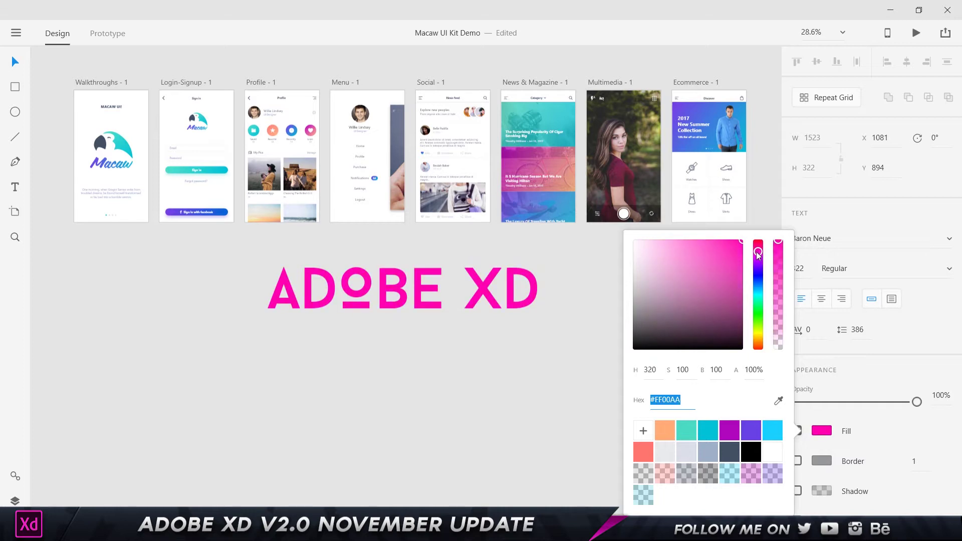
click(555, 357)
Step: Add the text "PHOTOSHOP" directly below "ADOBE XD", reusing that text's font, size and colour
click(418, 294)
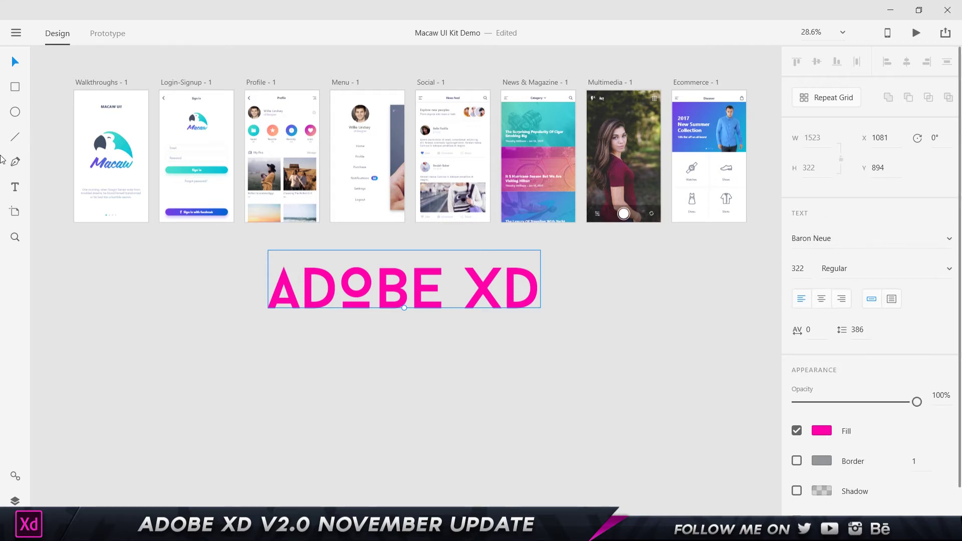
click(15, 188)
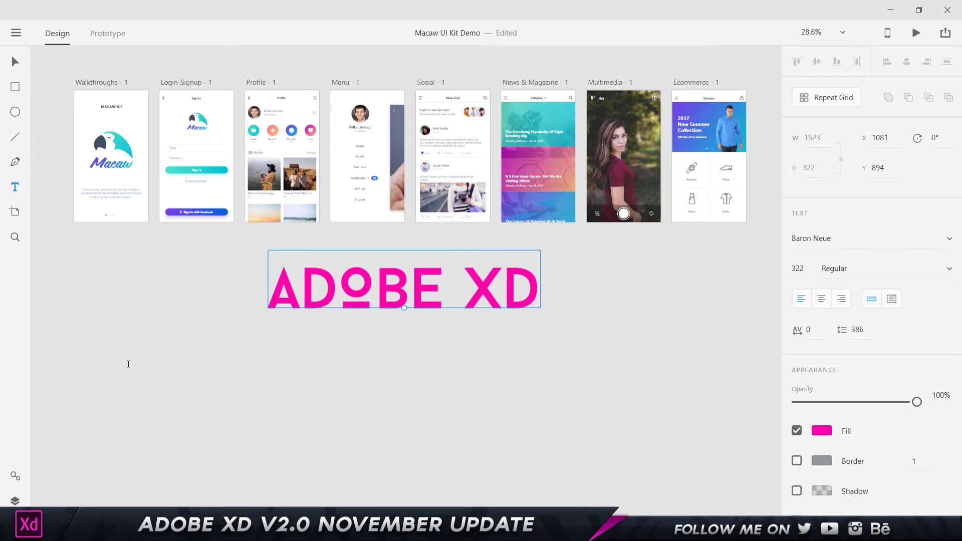
click(268, 366)
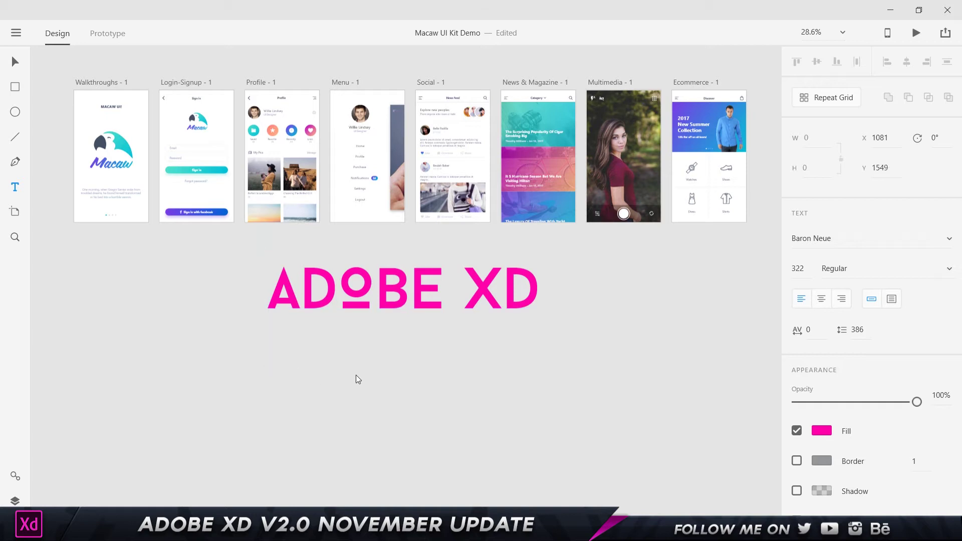
text(PHOTOSHOP)
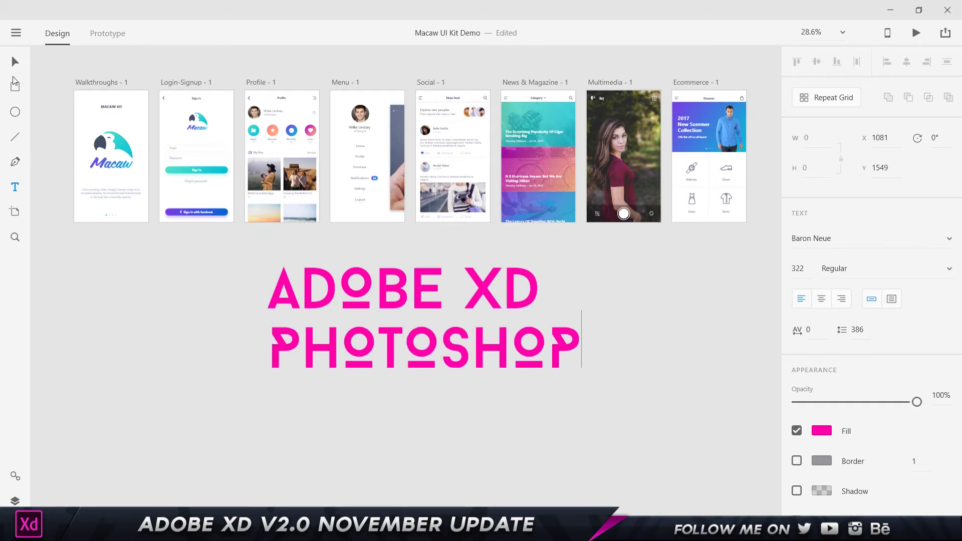
key(Escape)
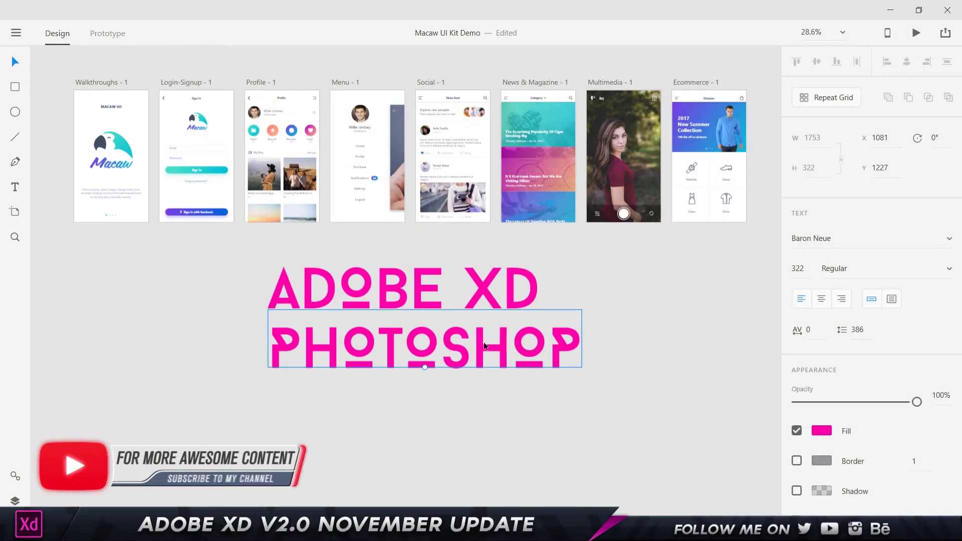
Step: Compare the text properties of "ADOBE XD" and "PHOTOSHOP", including the font size
click(409, 284)
click(799, 269)
click(427, 350)
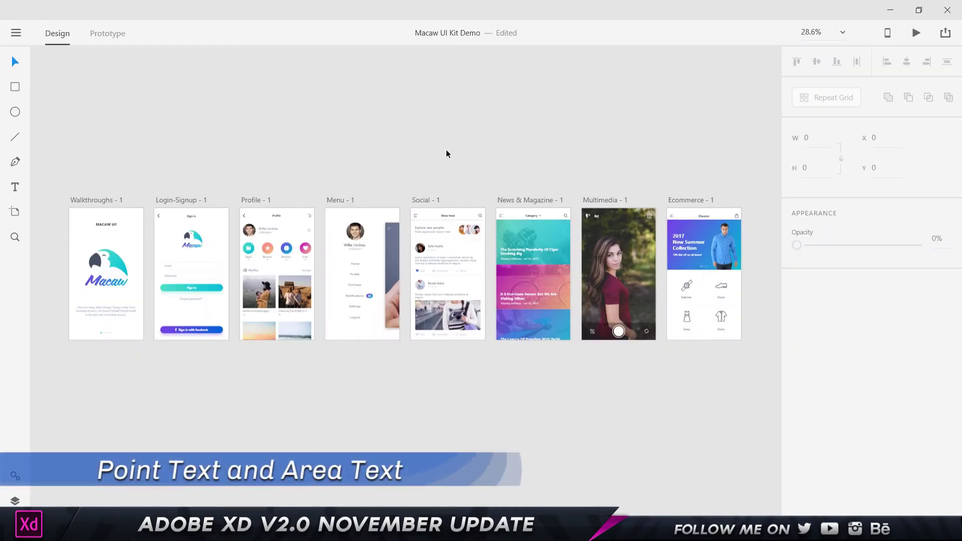
Step: Add the point text "ADOBE XD ROCKS" on the empty canvas above the artboards
click(18, 188)
click(296, 91)
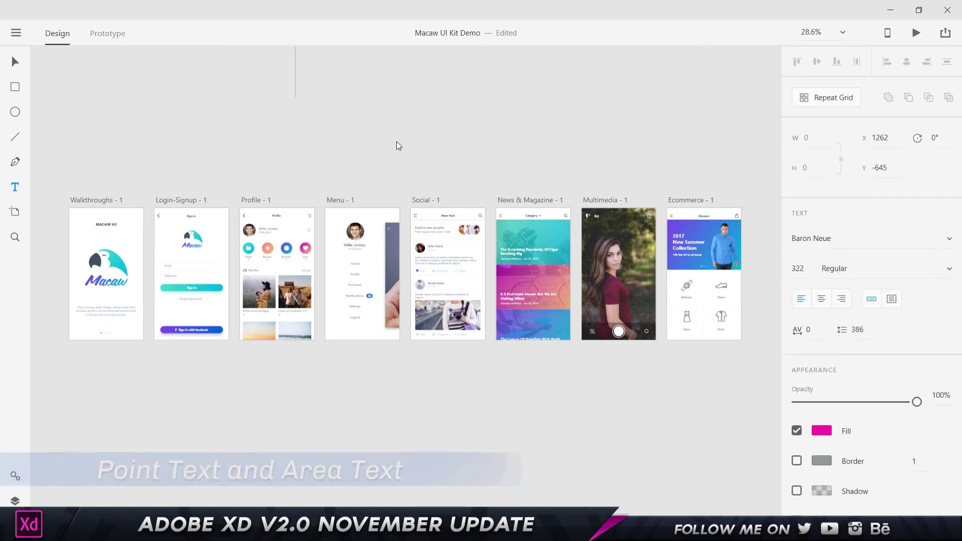
text(ADOBE XD ROCKA)
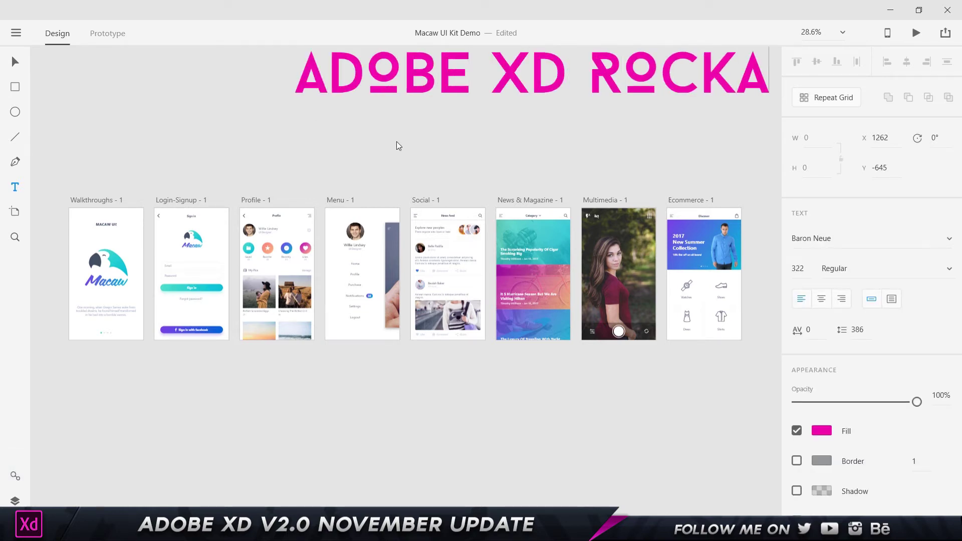
key(ctrl+a)
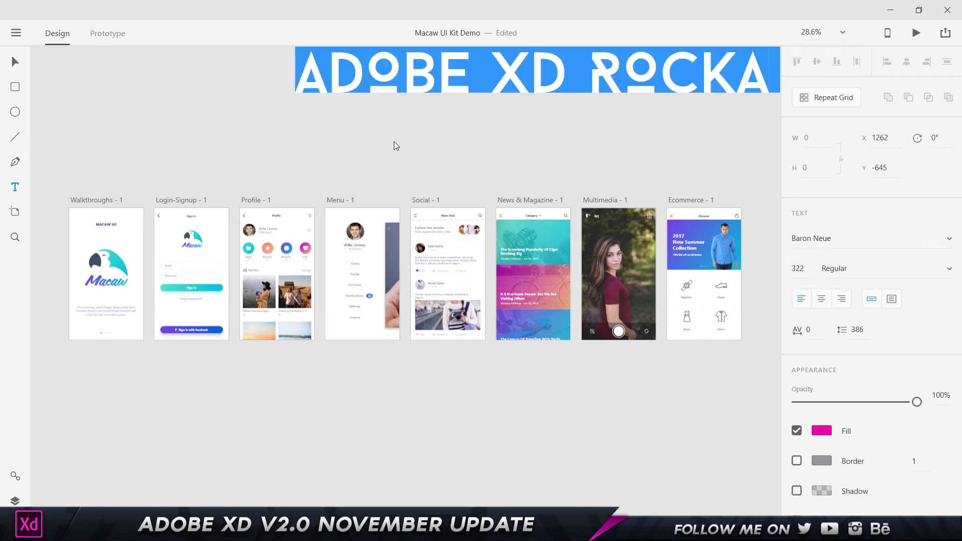
text(ADOBE XD ROCLS)
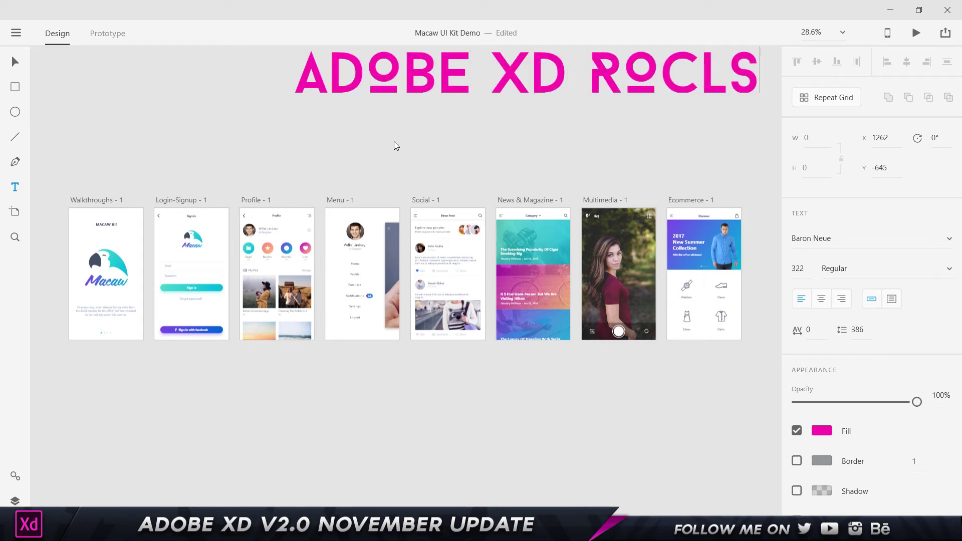
key(BackSpace)
key(BackSpace)
text(KS)
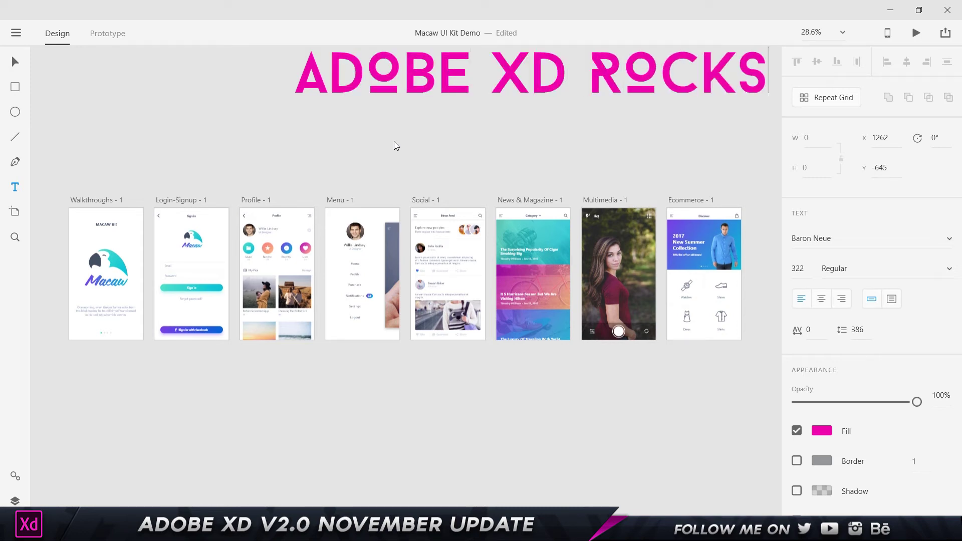
Step: Set the font of the whole "ADOBE XD ROCKS" text to Open Sans
key(ctrl+a)
click(852, 236)
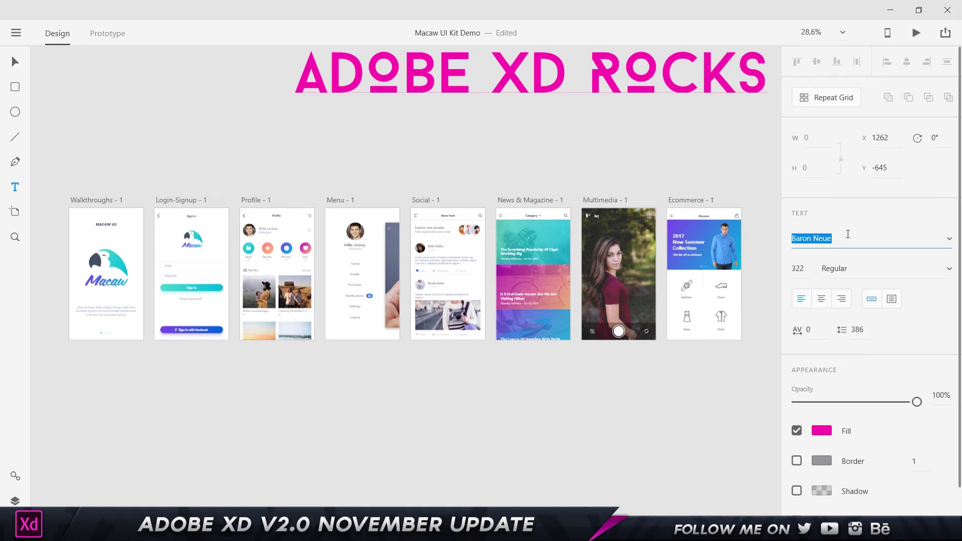
text(Open Sans)
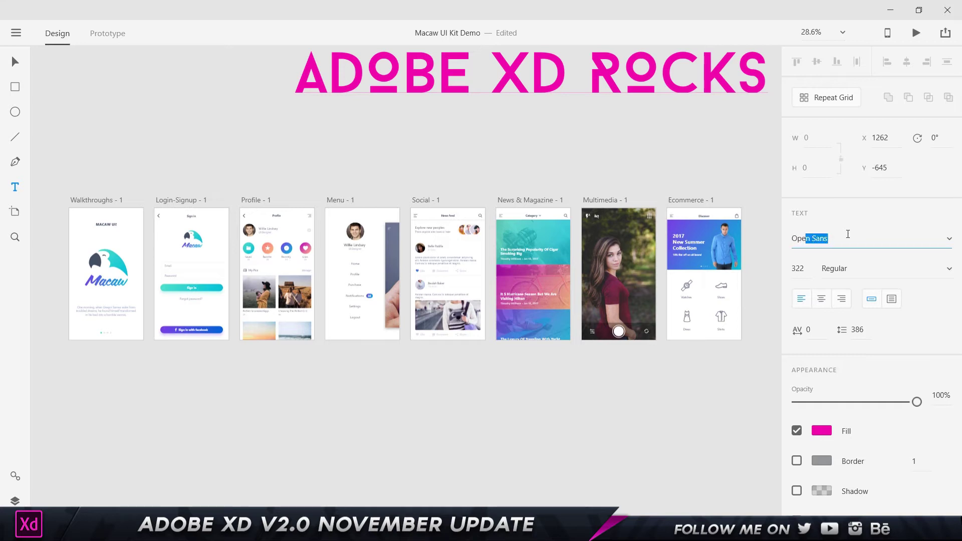
key(Return)
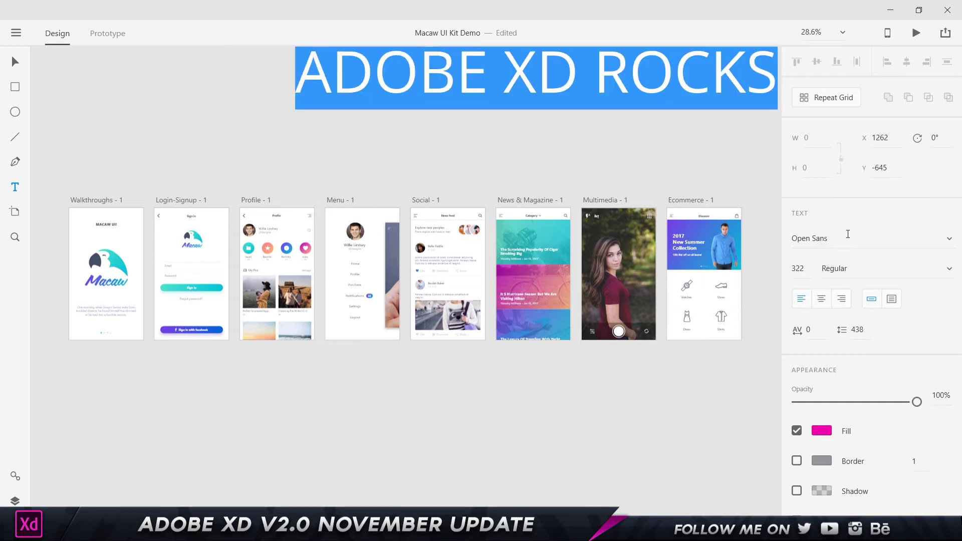
Step: Change the fill of "ADOBE XD ROCKS" to black and set its font size to 50
click(822, 431)
click(709, 340)
click(522, 92)
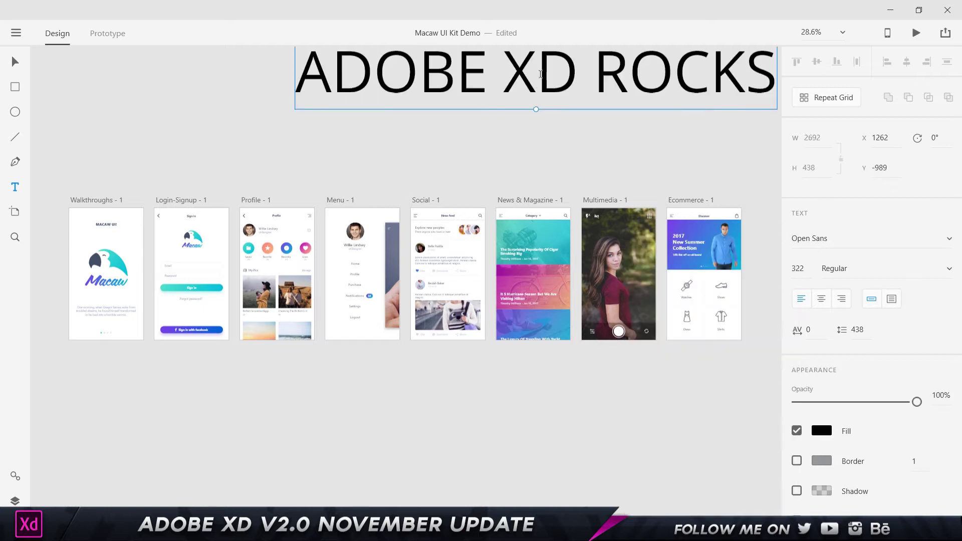
click(797, 269)
text(50)
key(Return)
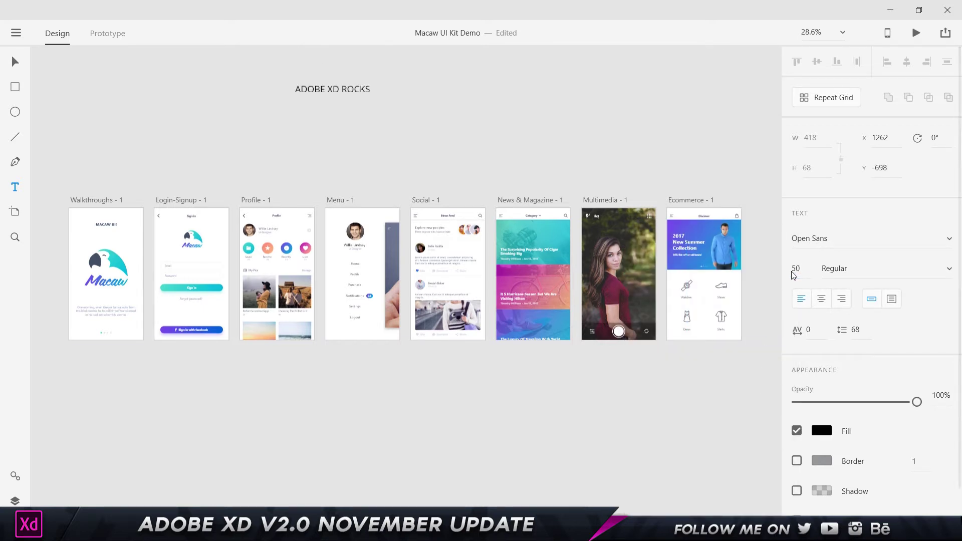
Step: Append "!!!" to the end of the "ADOBE XD ROCKS" text and finish editing it
scroll(337, 96, up, 5)
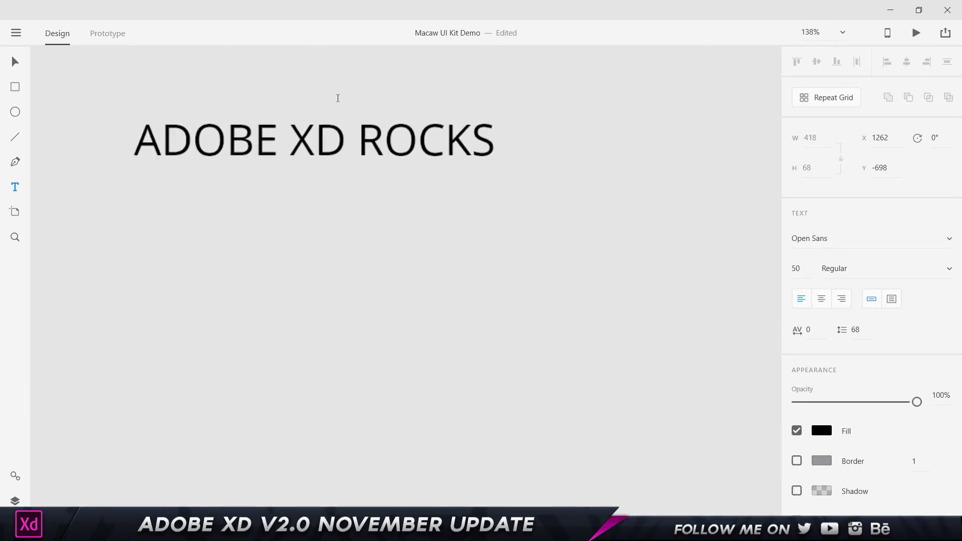
scroll(333, 99, up, 2)
double_click(536, 196)
click(536, 196)
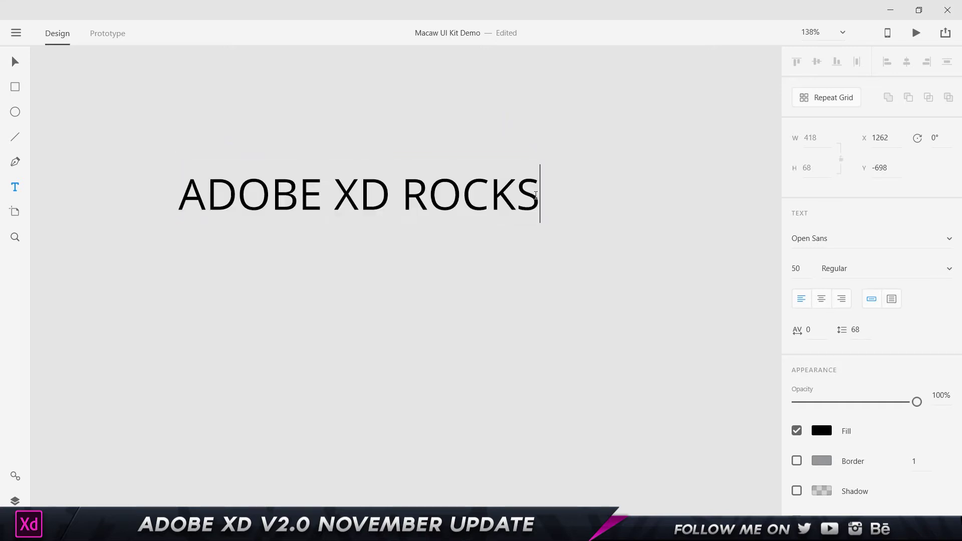
text(!!)
text(!)
key(Escape)
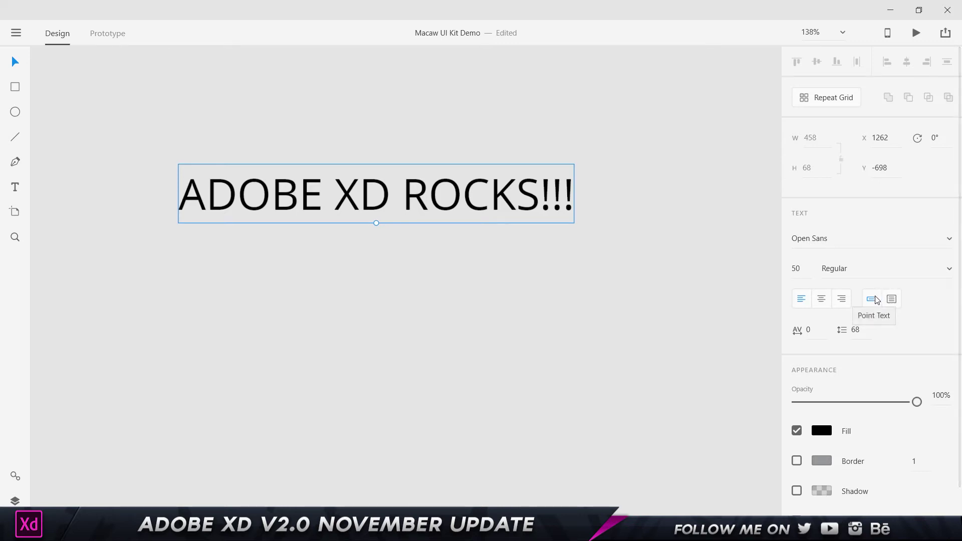
Step: Scale the "ADOBE XD ROCKS!!!" point text to a font size of about 37 and convert it to area text
mouse_move(376, 224)
mouse_down()
mouse_move(378, 258)
mouse_move(374, 214)
mouse_move(396, 210)
mouse_move(385, 226)
mouse_up()
key(ctrl+z)
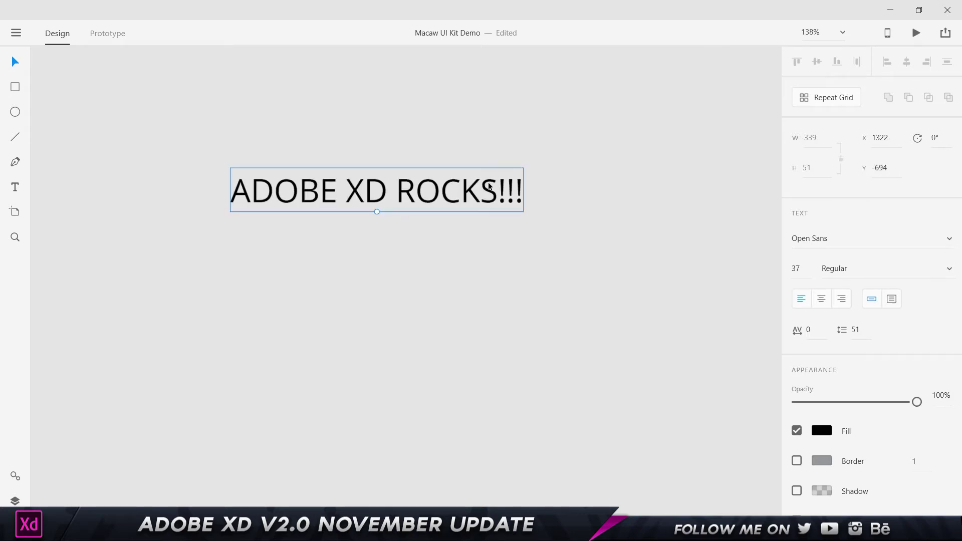
click(893, 300)
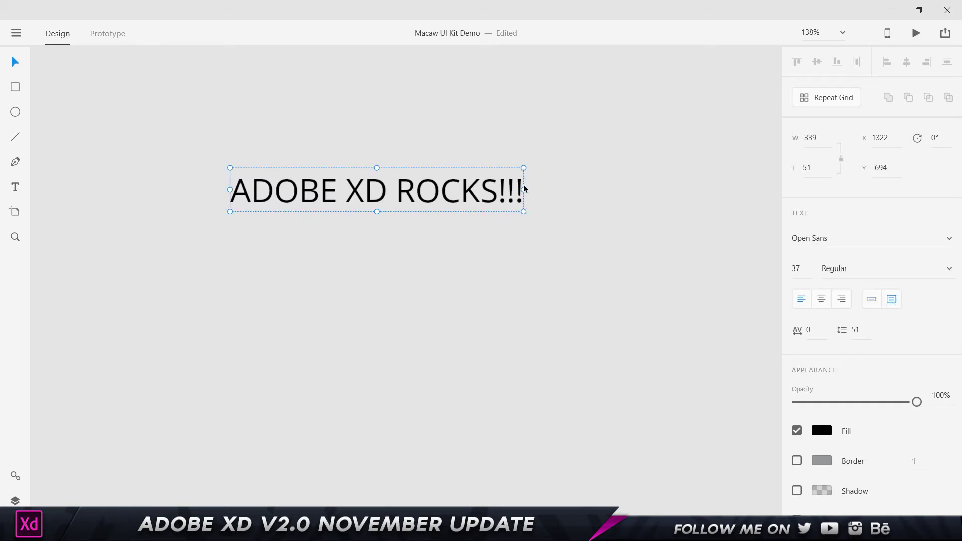
Step: Try different widths and heights for the area text box, ending with a narrower, taller box that wraps the text
drag(524, 191, 384, 190)
drag(307, 212, 307, 309)
drag(383, 239, 531, 245)
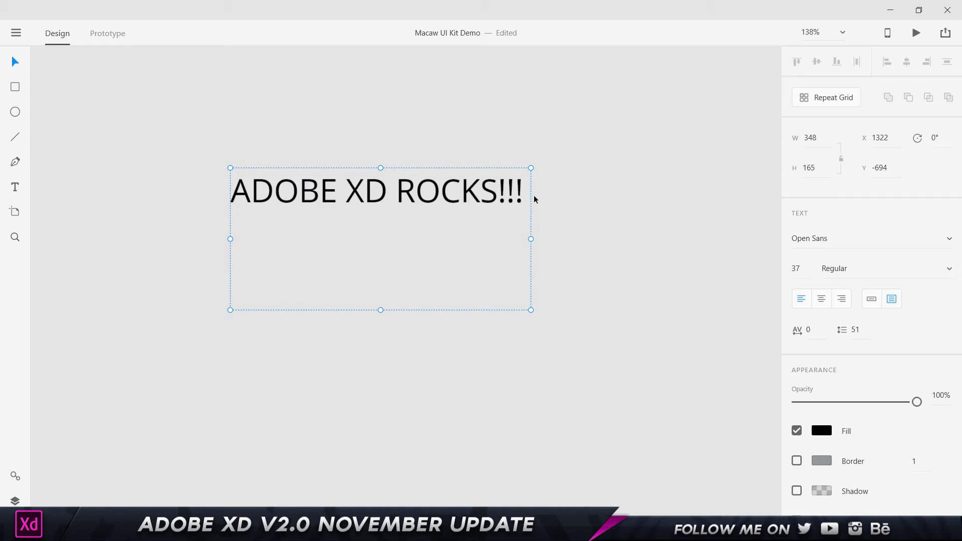
drag(381, 310, 381, 284)
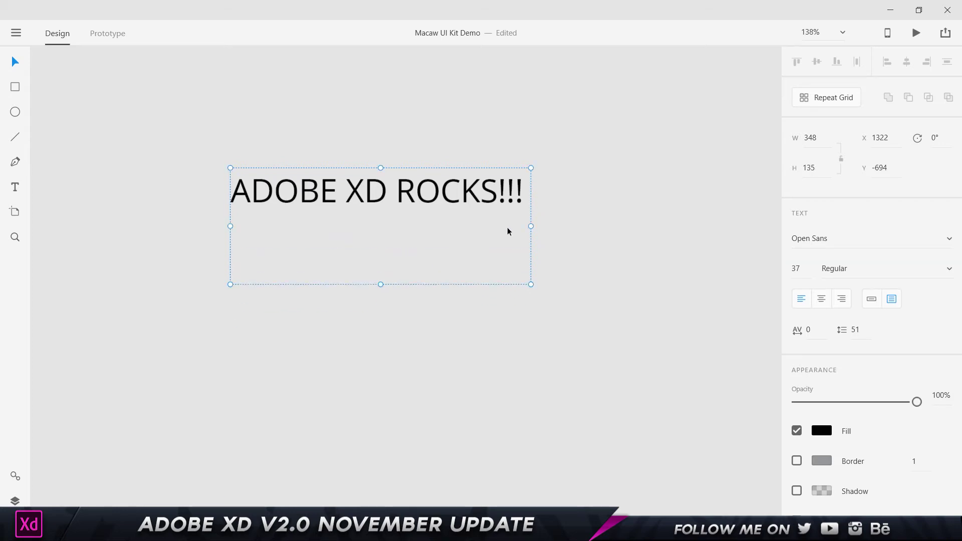
drag(530, 225, 374, 225)
drag(302, 284, 302, 310)
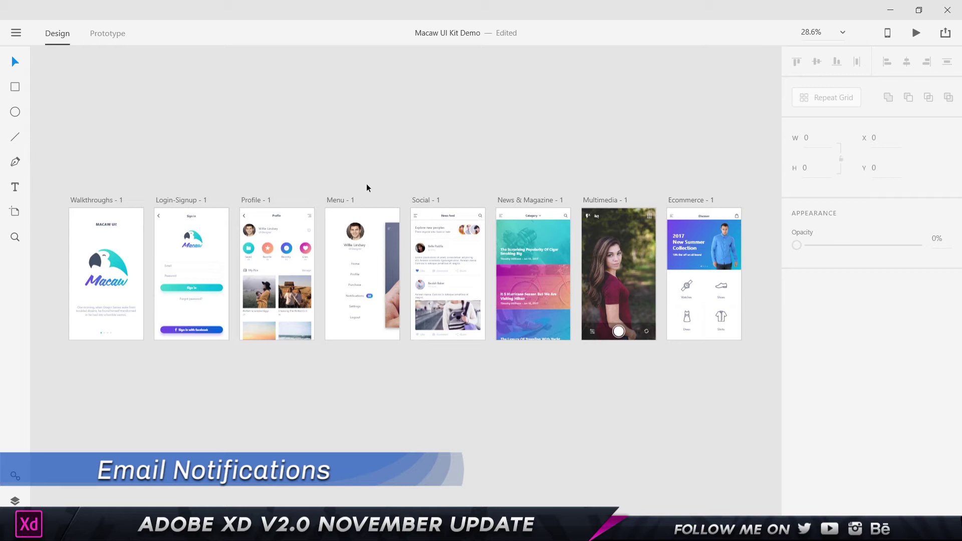
Step: Open the options for publishing the prototype
click(946, 34)
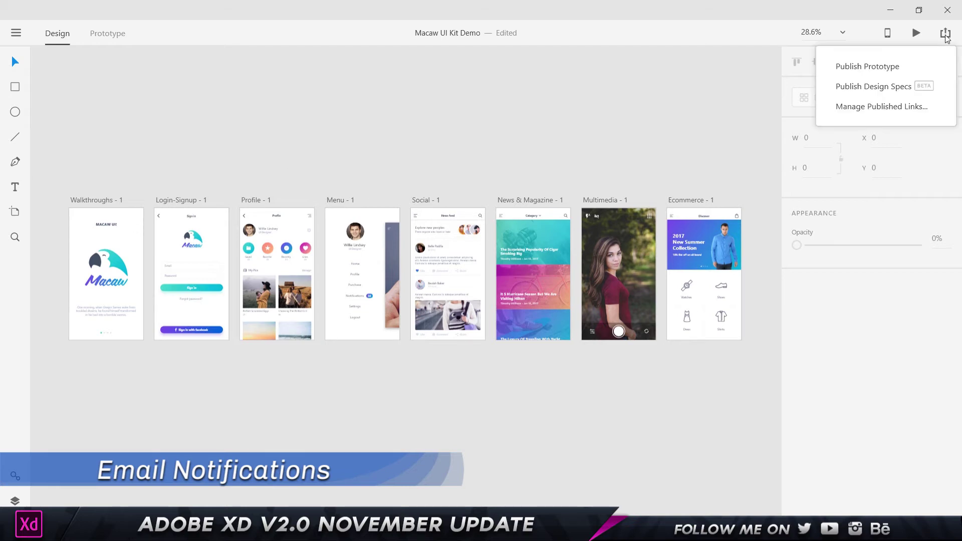
click(864, 66)
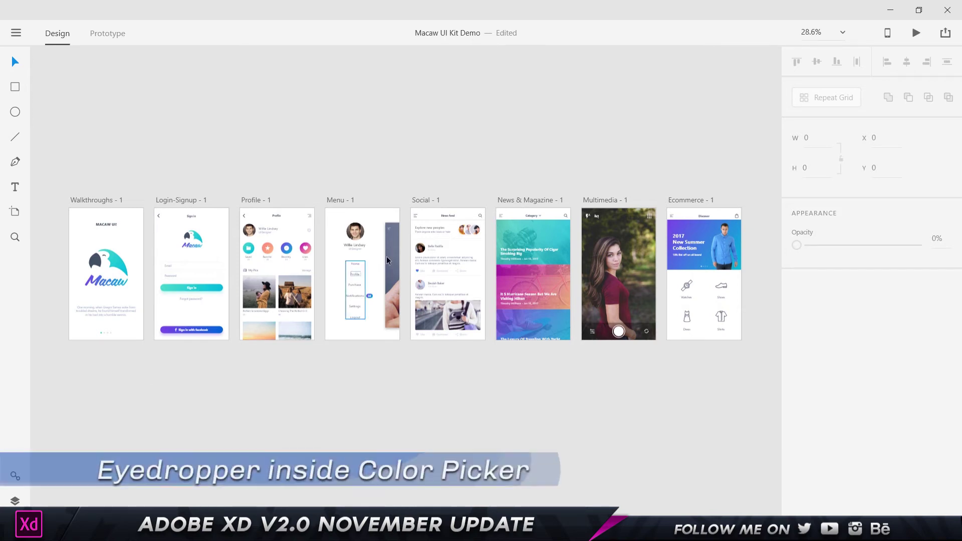
Step: Select the "Profile" title on the Profile - 1 artboard and examine the eyedropper in its fill colour picker
ctrl+scroll(277, 233, up, 5)
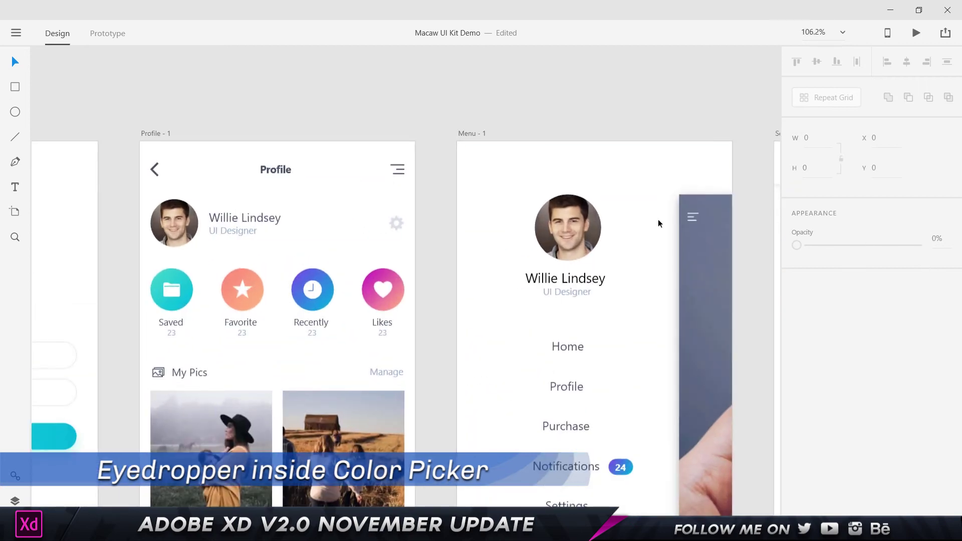
click(243, 295)
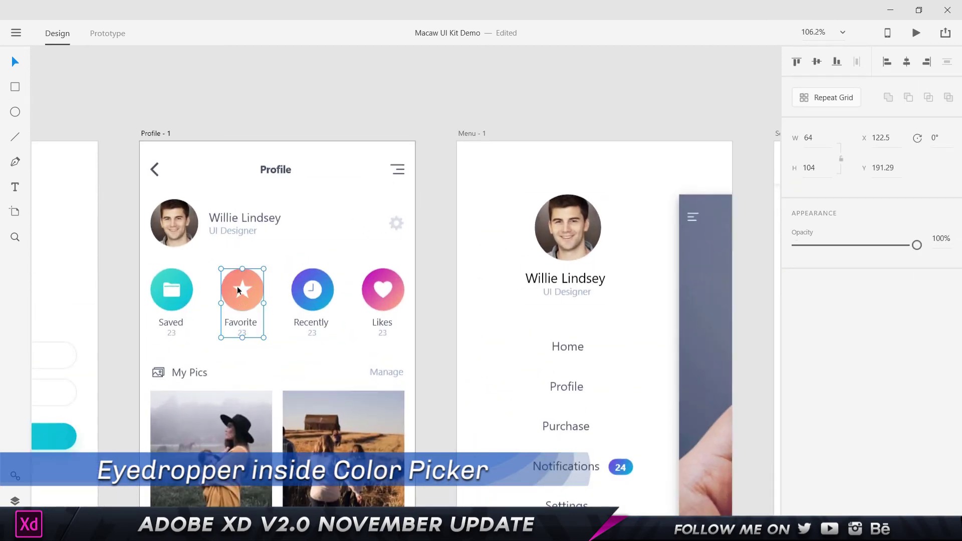
click(180, 234)
click(290, 173)
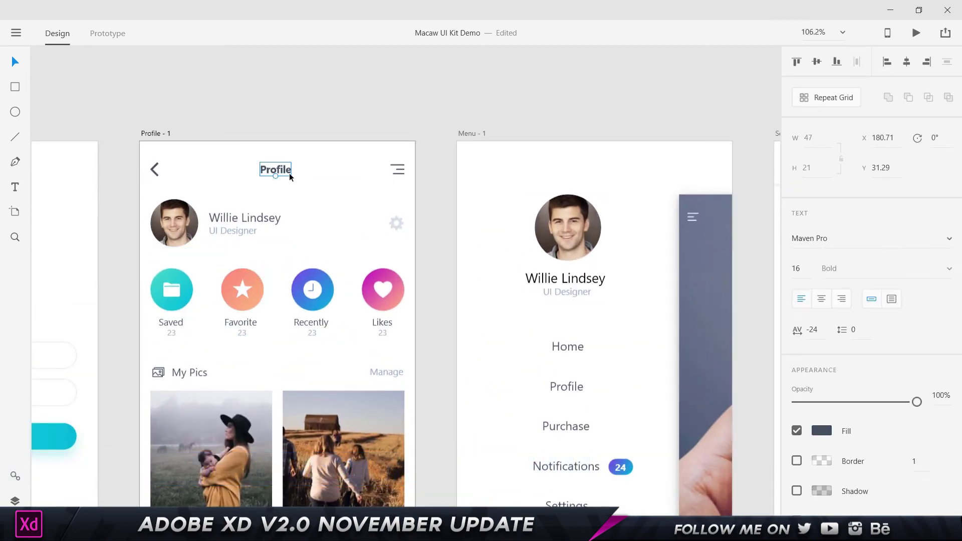
scroll(842, 361, down, 1)
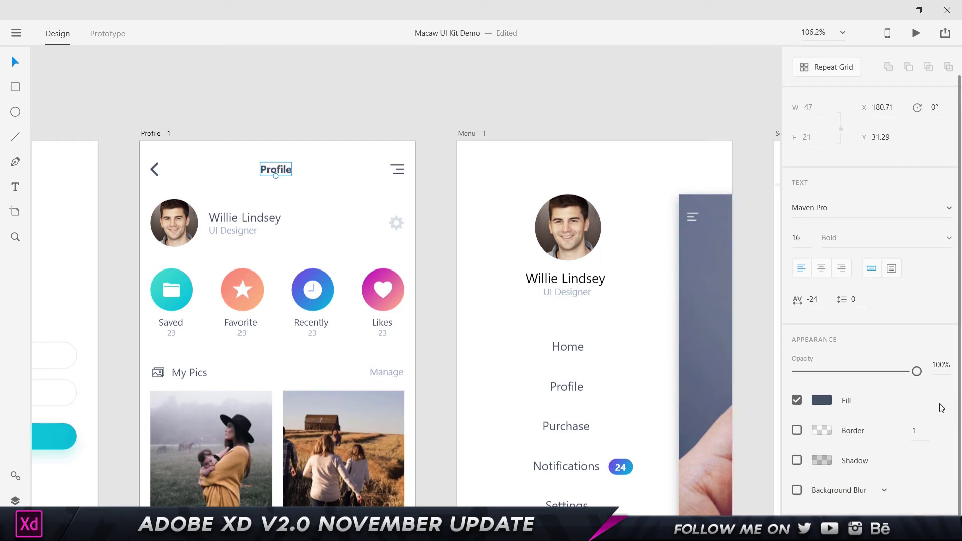
click(821, 401)
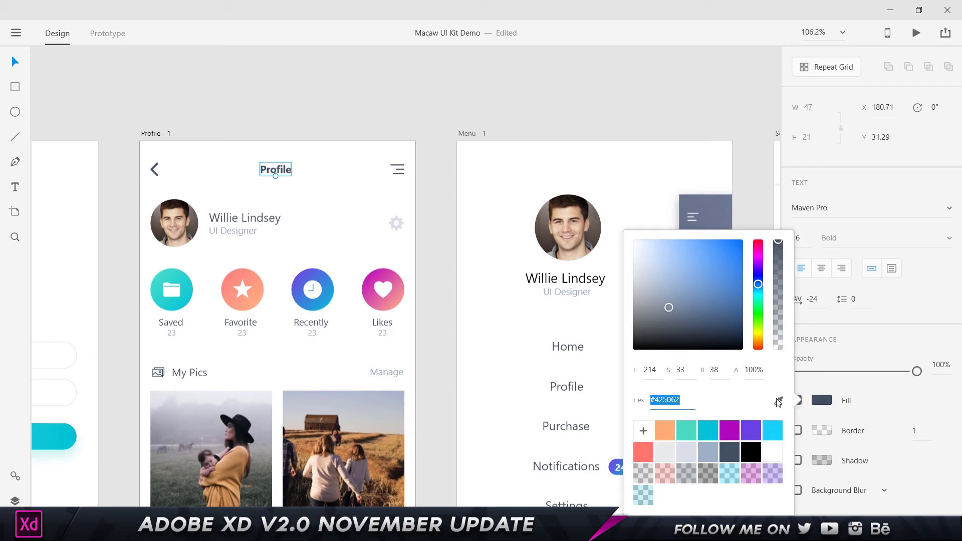
click(872, 397)
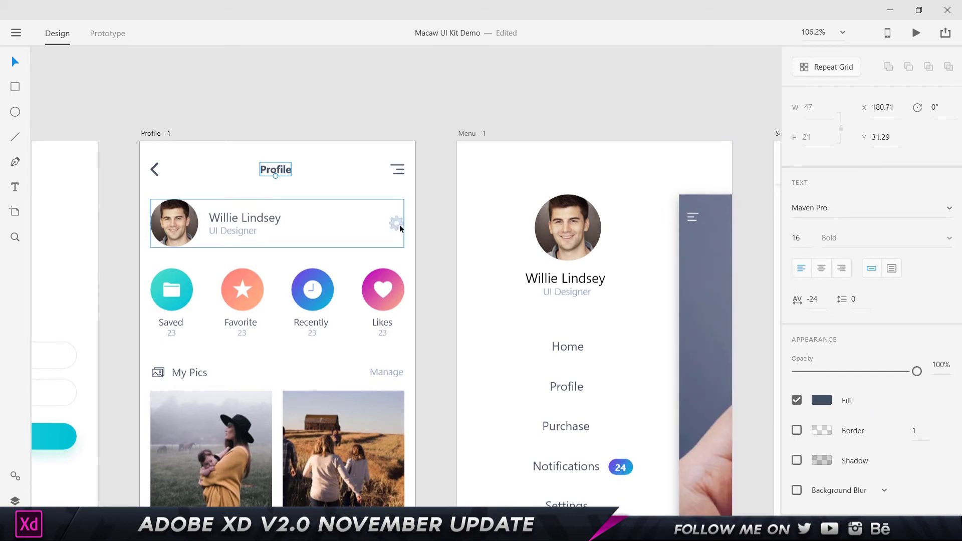
Step: Recolour the right end of the Sign in button's gradient to #FF897D, sampled from the Favorite icon with the eyedropper
scroll(573, 348, down, 2)
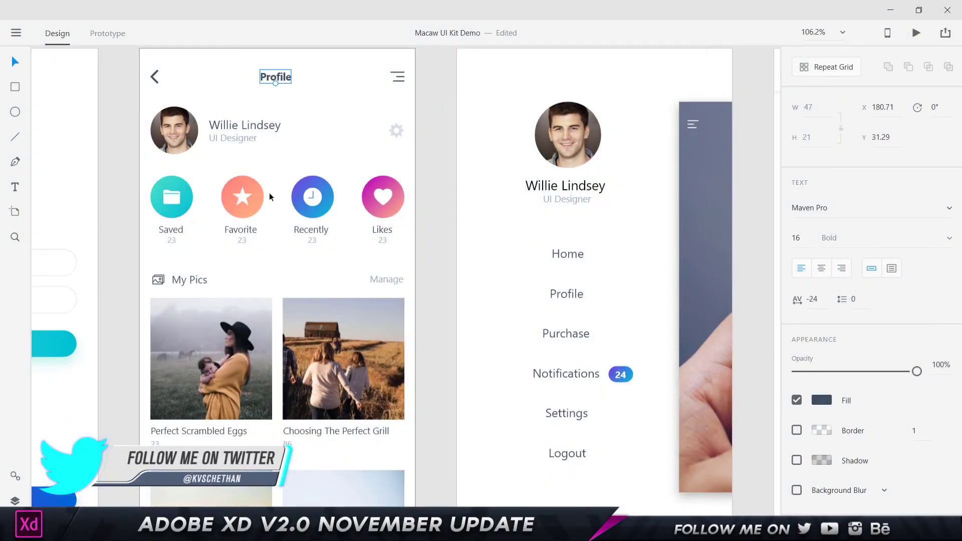
scroll(271, 196, left, 10)
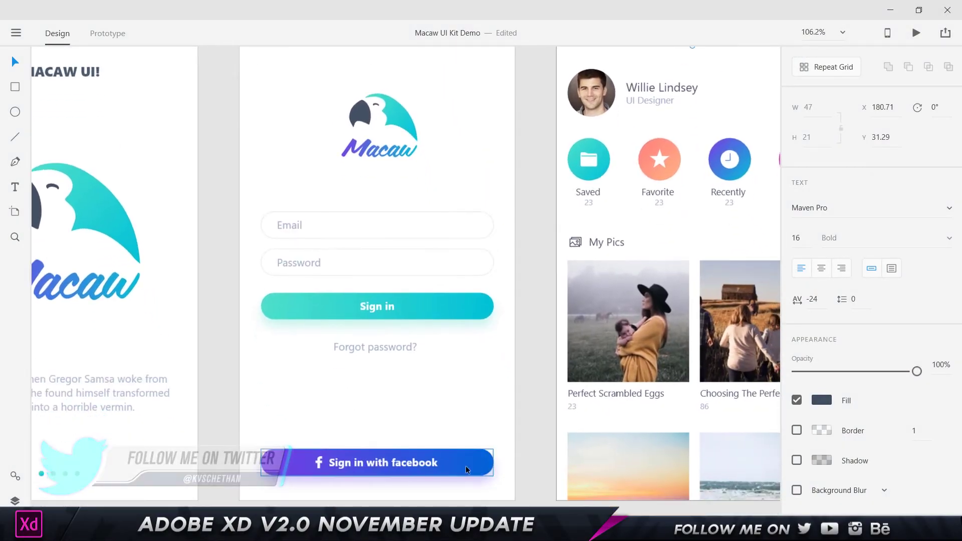
click(429, 302)
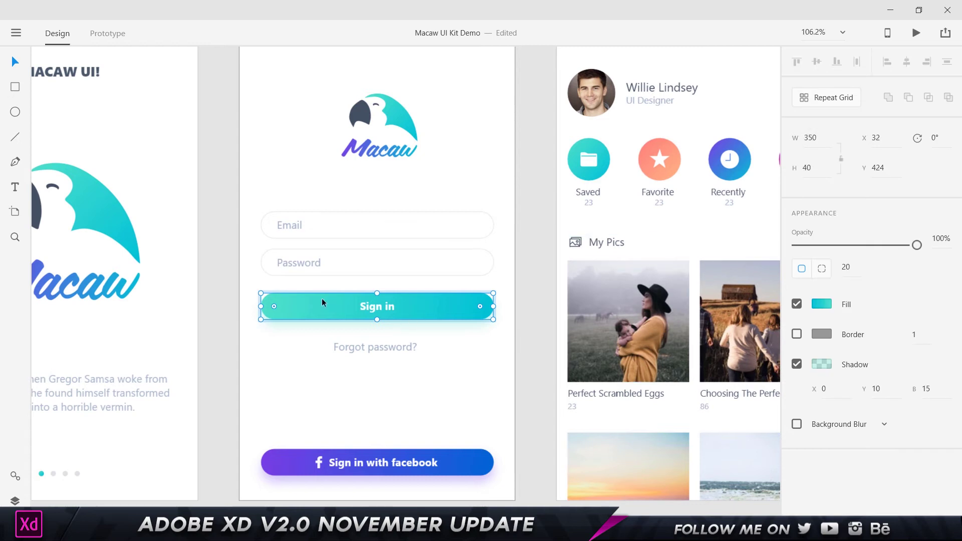
click(826, 304)
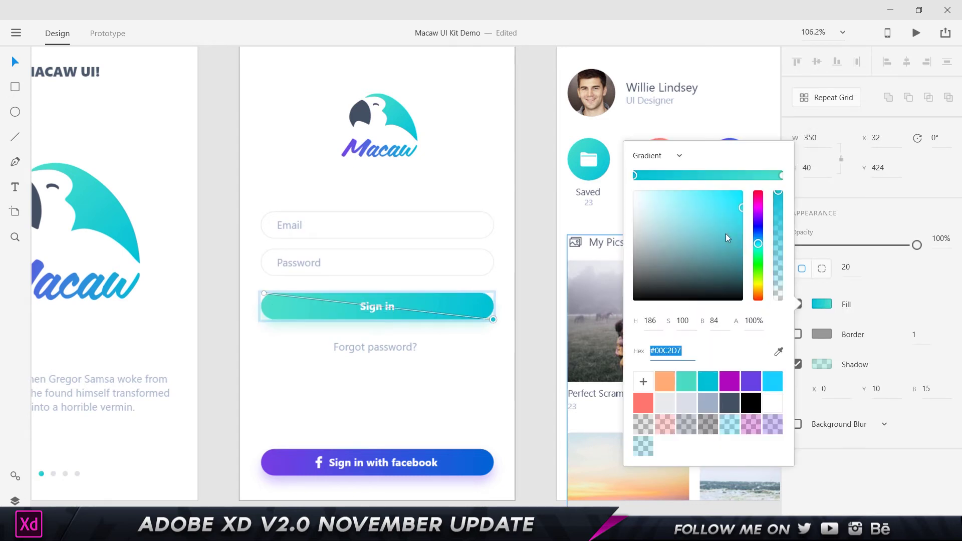
click(664, 156)
click(651, 200)
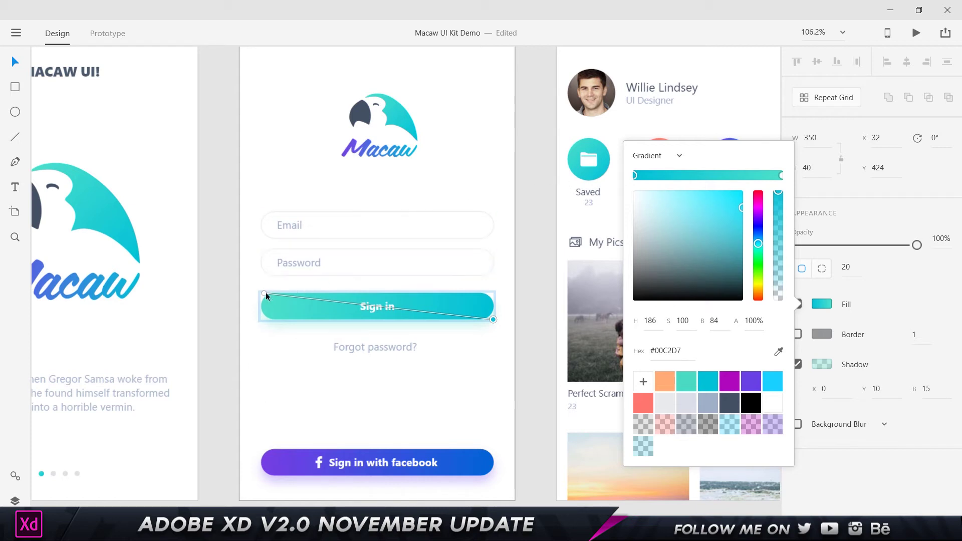
scroll(263, 295, right, 3)
click(779, 352)
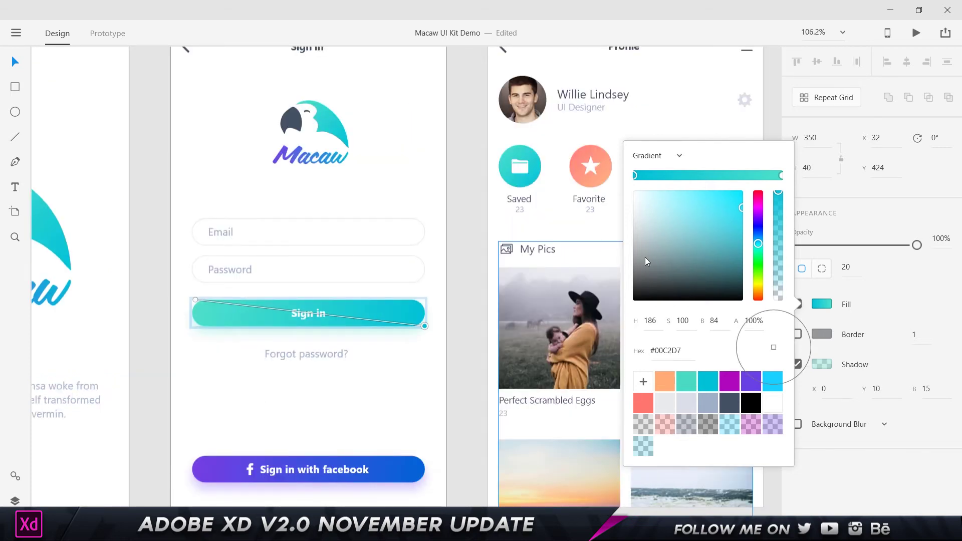
click(584, 149)
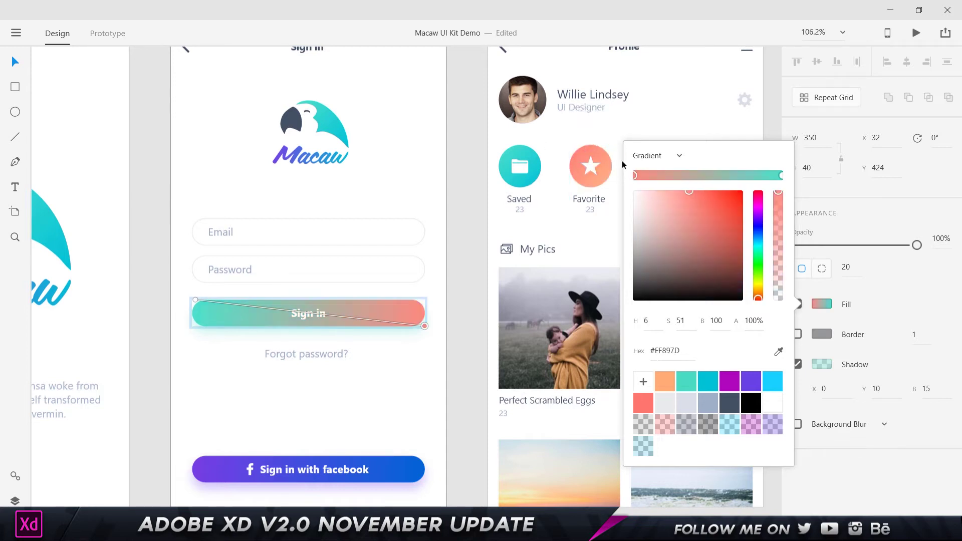
Step: Recolour the left end of the Sign in button's gradient with the peach sampled from the Favorite icon, and deselect the button
click(781, 175)
click(778, 351)
click(604, 172)
click(434, 330)
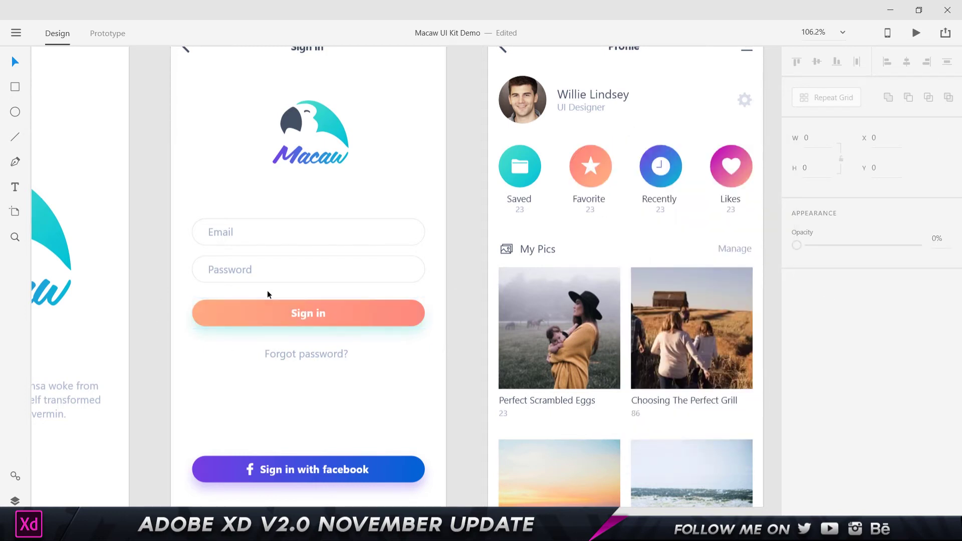
click(407, 311)
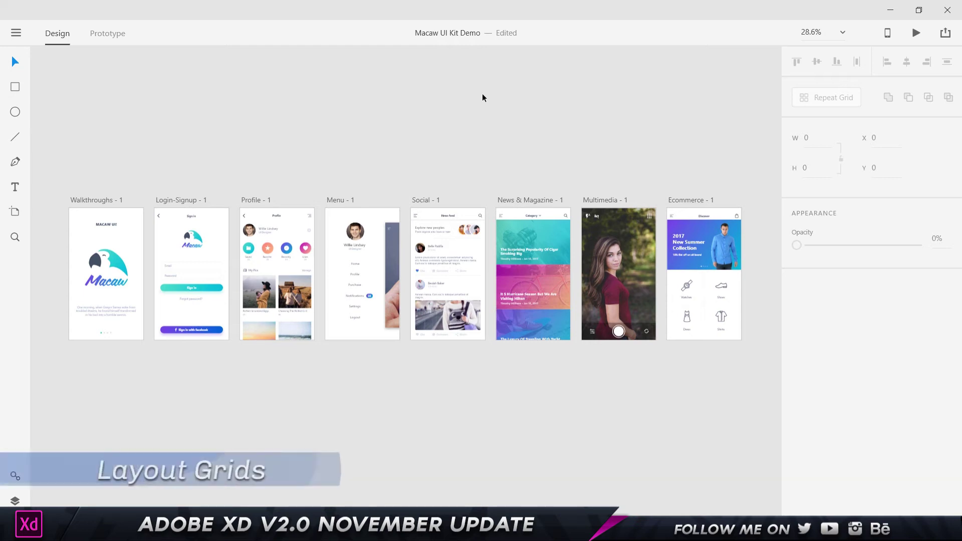
Step: Select the Login-Signup - 1 artboard and turn on its grid with the Layout type
scroll(149, 262, up, 5)
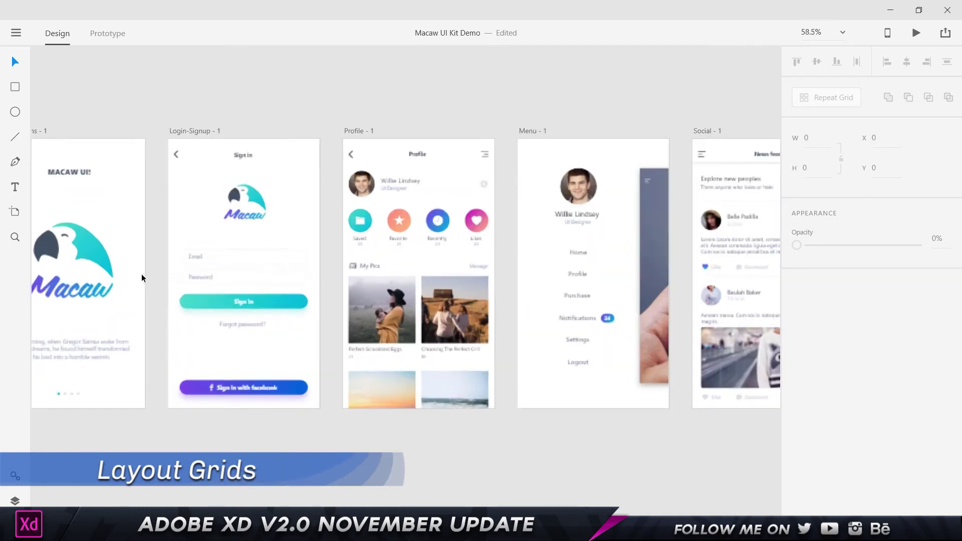
click(207, 120)
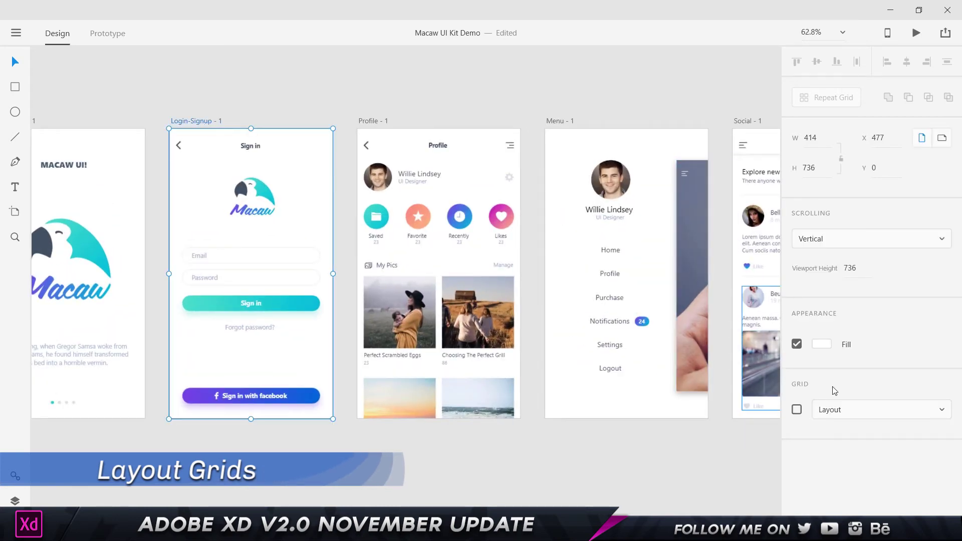
click(837, 414)
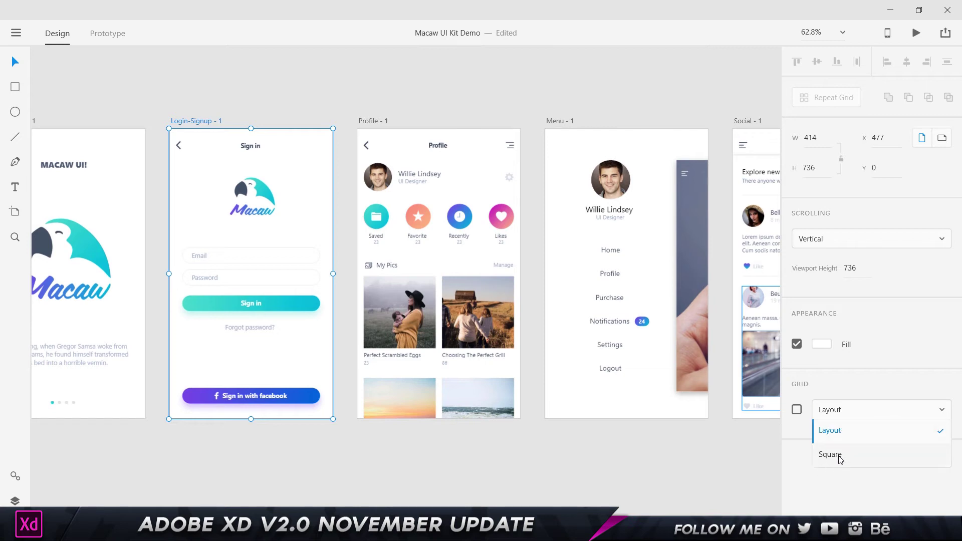
click(840, 437)
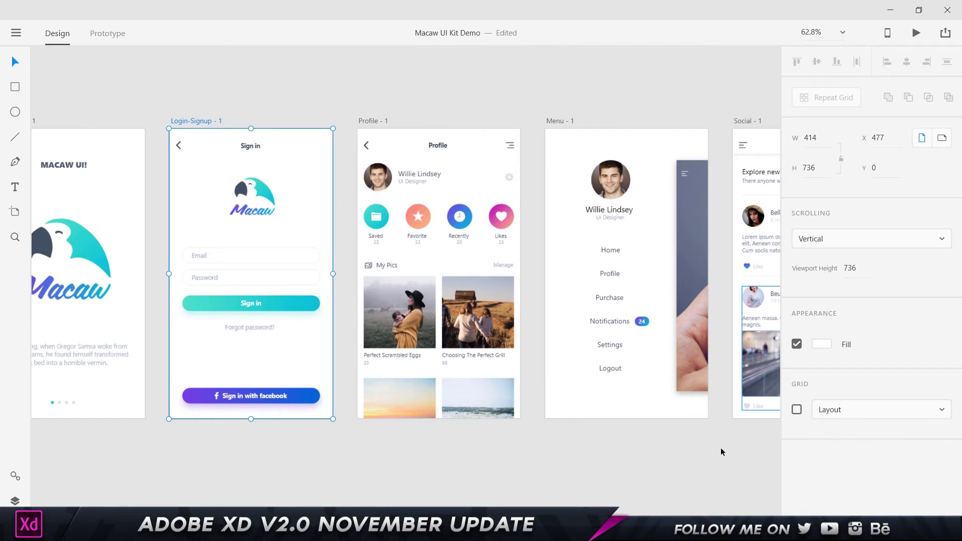
click(797, 410)
scroll(167, 164, up, 2)
drag(295, 120, 371, 73)
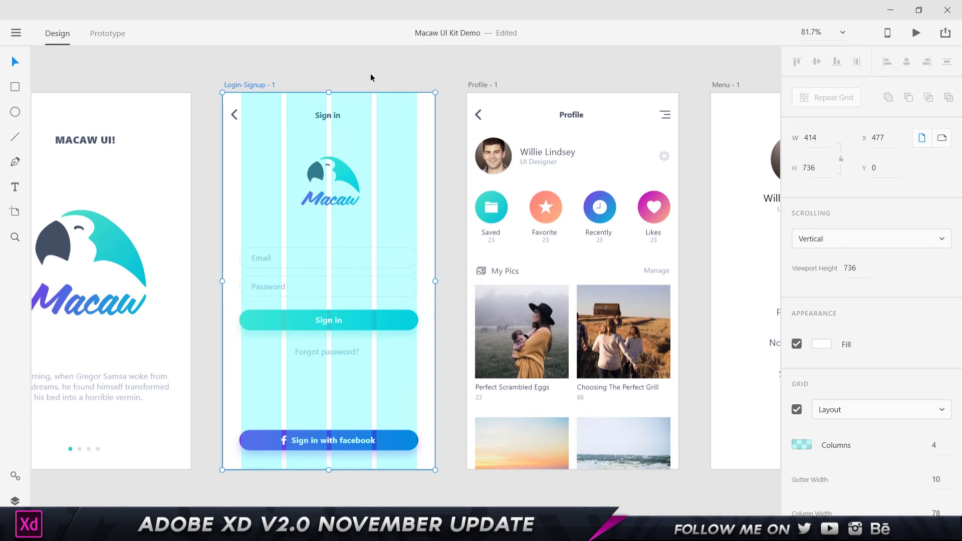
Step: Set the Login-Signup - 1 layout grid to 6 columns
scroll(885, 420, down, 3)
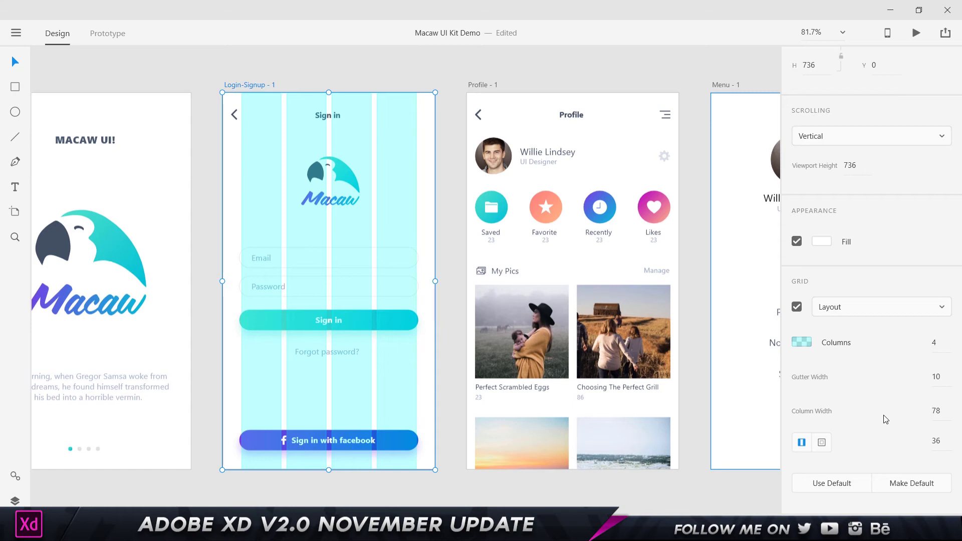
click(939, 344)
text(6)
key(Return)
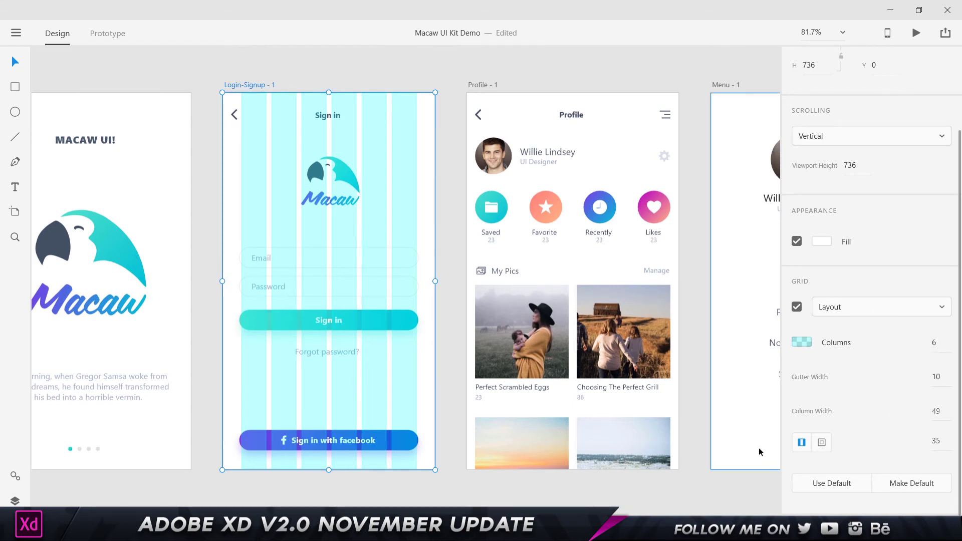
Step: Change the layout grid's column colour to red #FF0000 by shifting the hue, and deselect the artboard
click(803, 345)
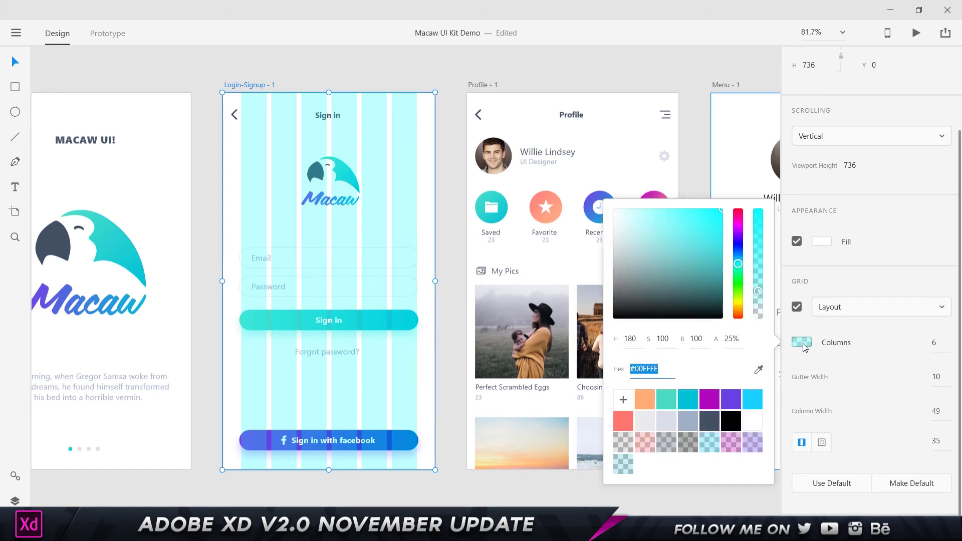
drag(738, 264, 738, 210)
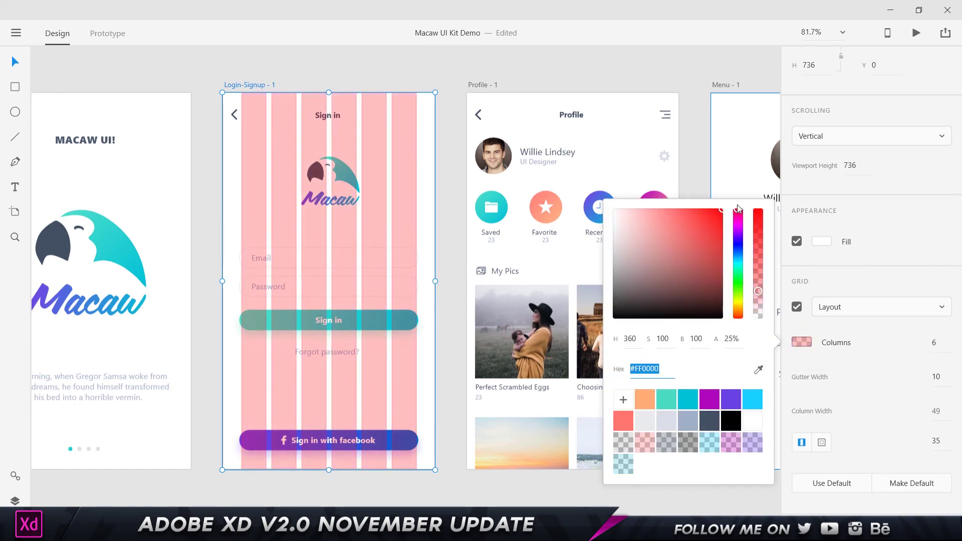
click(463, 64)
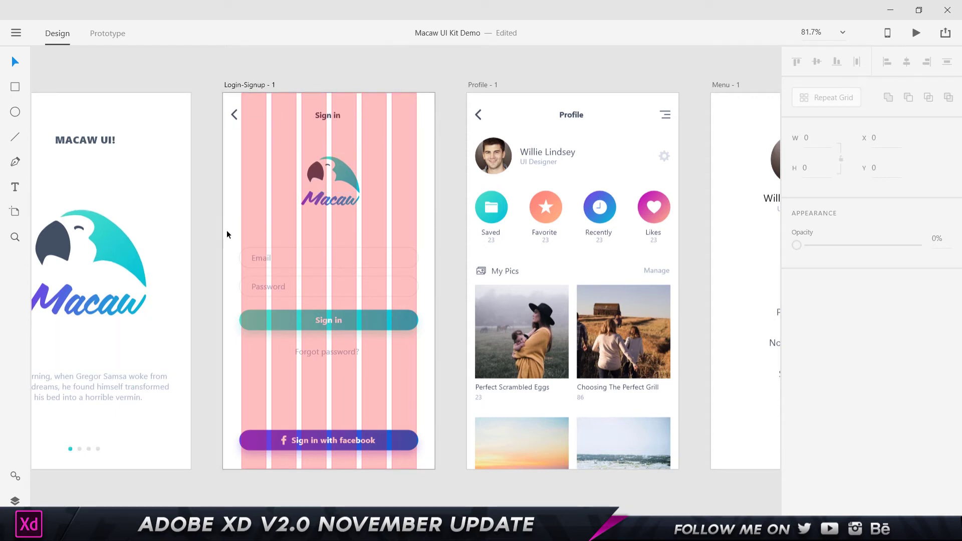
Step: Try moving the Login-Signup back arrow to X 23, against the first grid column, and undo the move
scroll(329, 112, up, 5)
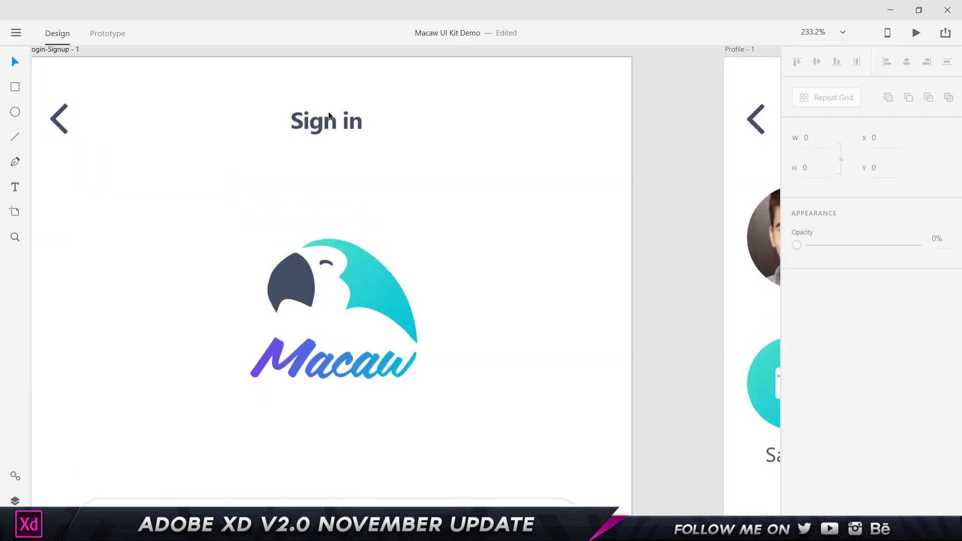
click(314, 125)
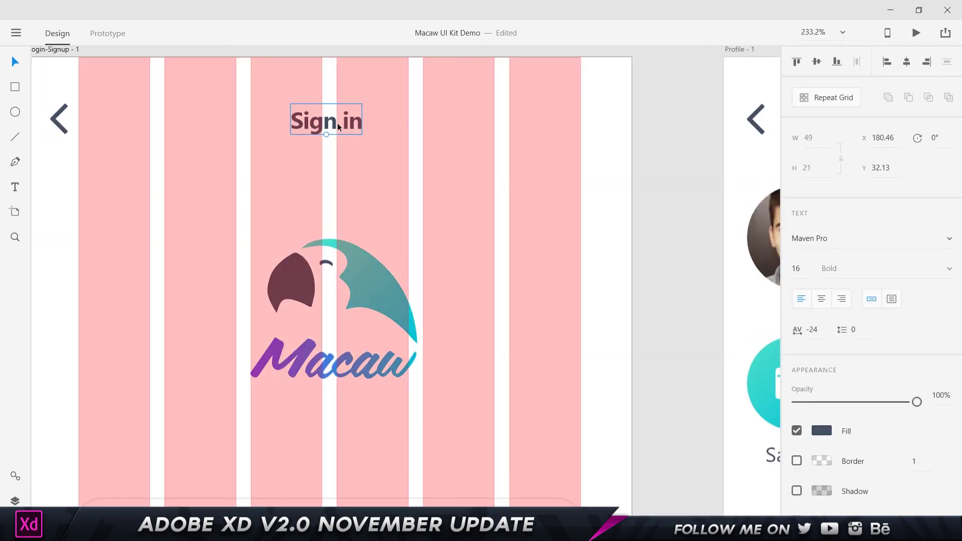
double_click(55, 116)
drag(54, 116, 67, 112)
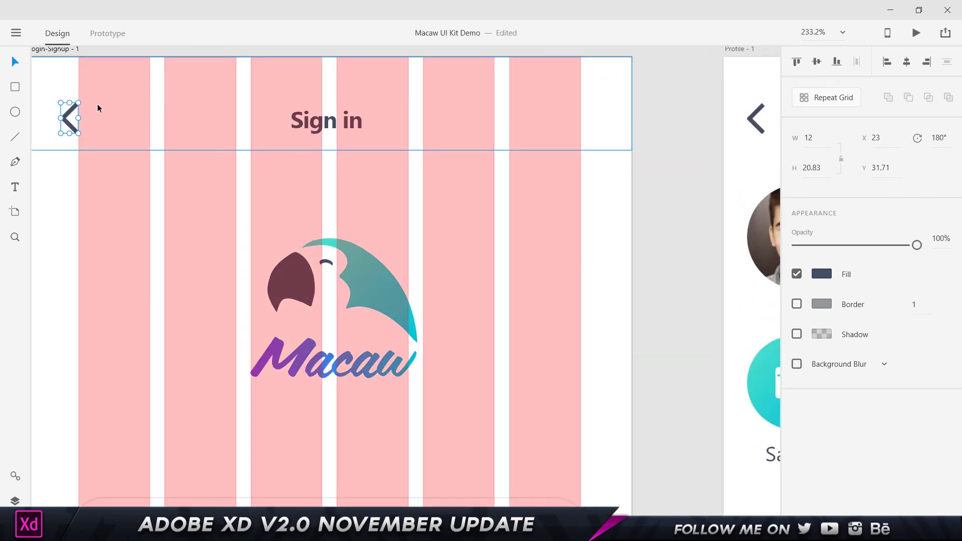
scroll(97, 104, down, 5)
drag(122, 260, 128, 224)
key(ctrl+z)
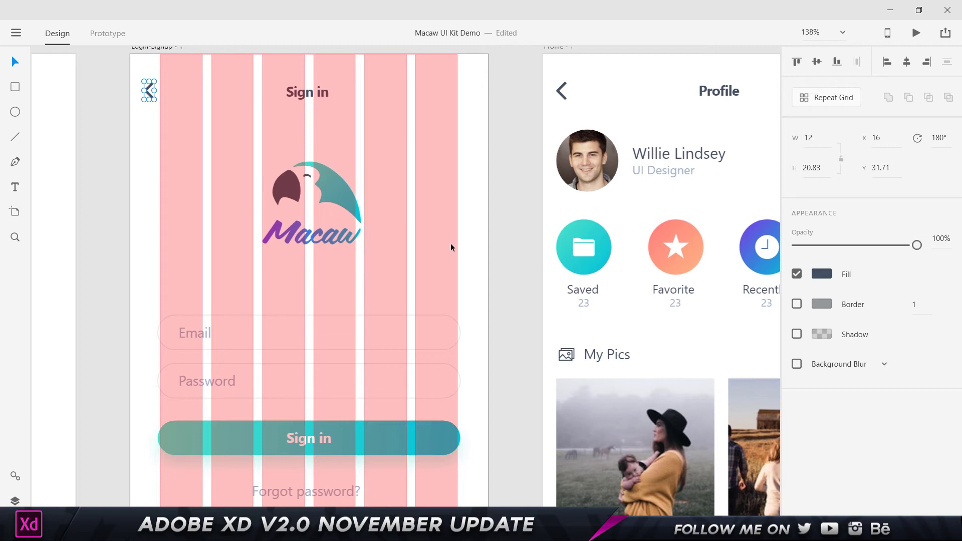
Step: Select the Login-Signup - 1 artboard and set its layout grid's gutter width to 5
click(276, 86)
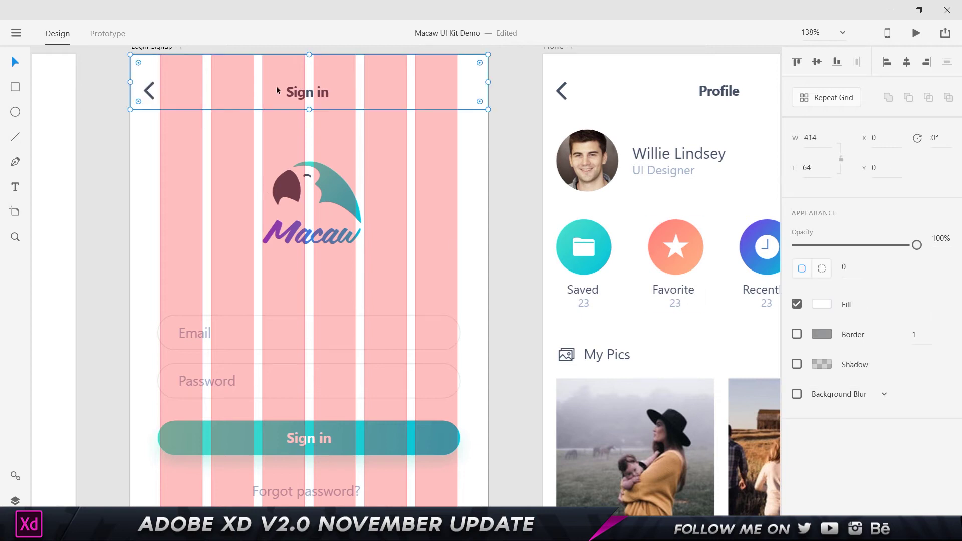
click(140, 46)
scroll(872, 301, down, 3)
click(940, 376)
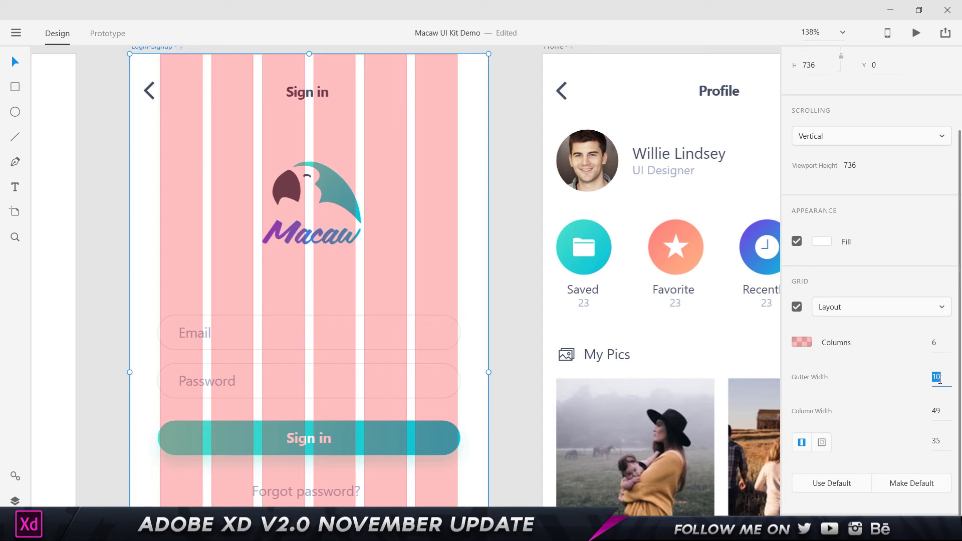
text(5)
key(Return)
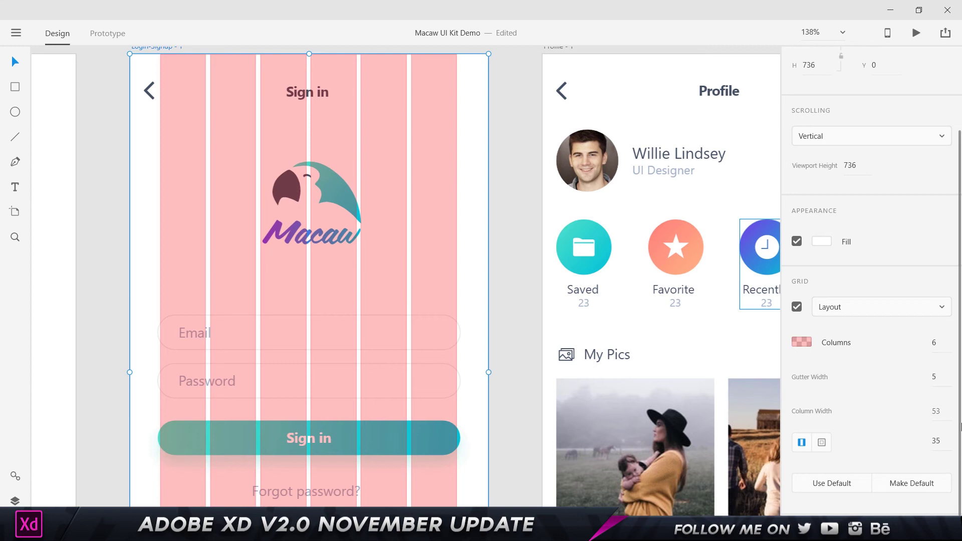
Step: Switch the Login-Signup - 1 layout grid to separate margins for each side
scroll(485, 359, down, 5)
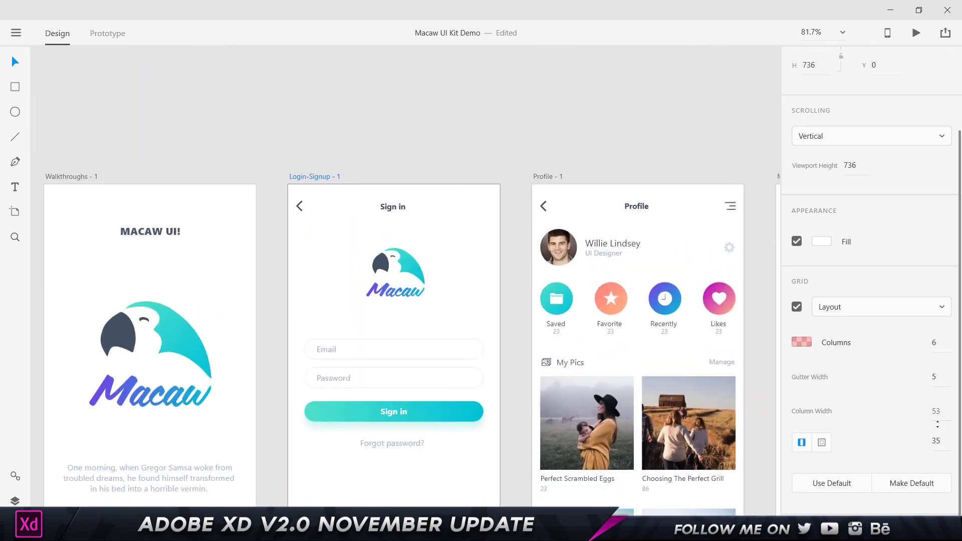
drag(938, 424, 251, 248)
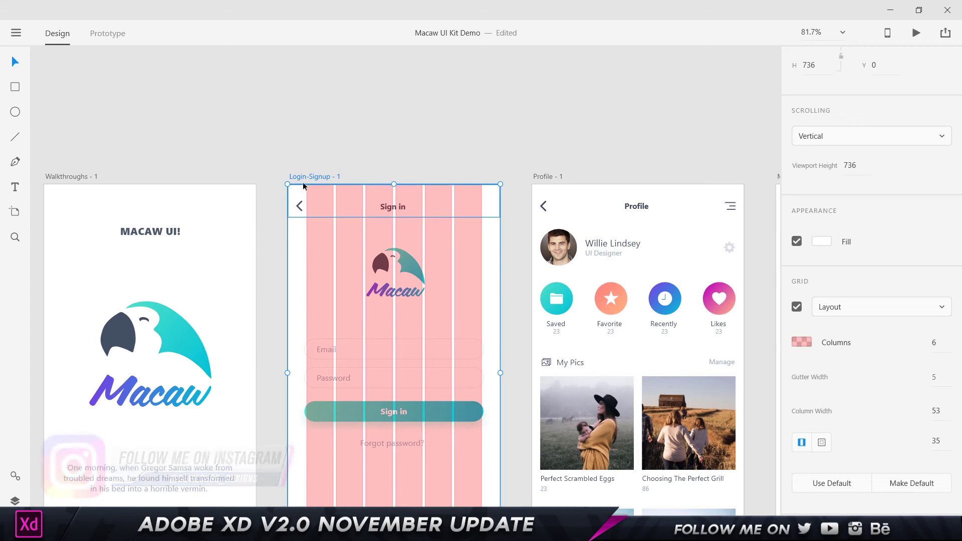
click(822, 442)
scroll(357, 252, down, 3)
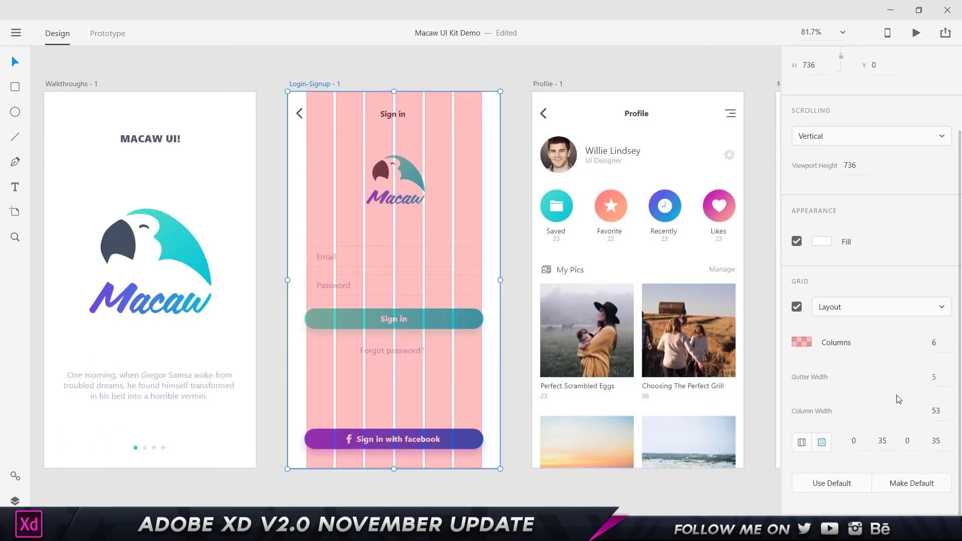
Step: Raise the layout grid's right margin to 154
click(885, 443)
key(shift+Up)
key(shift+Up)
key(shift+Up)
key(shift+Up)
key(shift+Up)
key(shift+Up)
key(shift+Up)
key(shift+Up)
key(shift+Up)
key(shift+Up)
key(shift+Up)
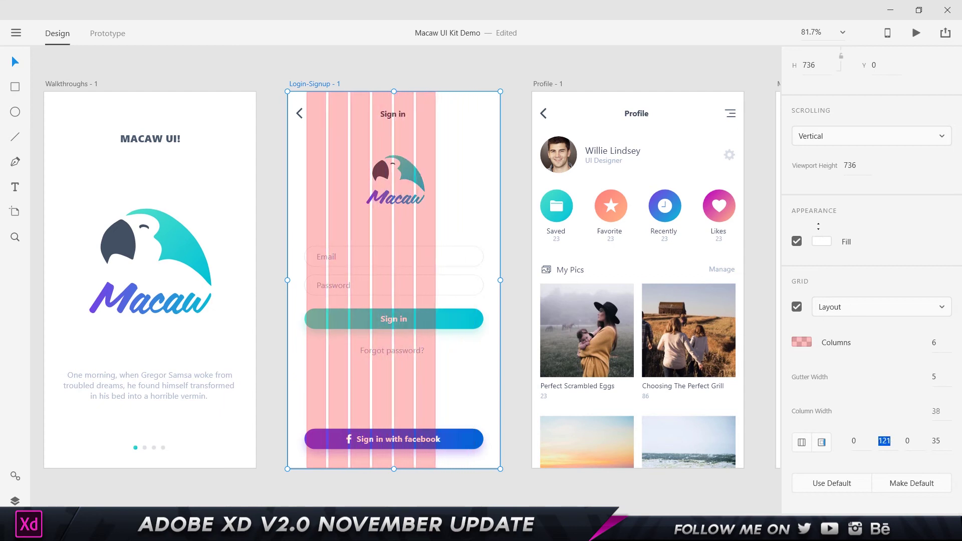
key(shift+Up)
key(shift+Up)
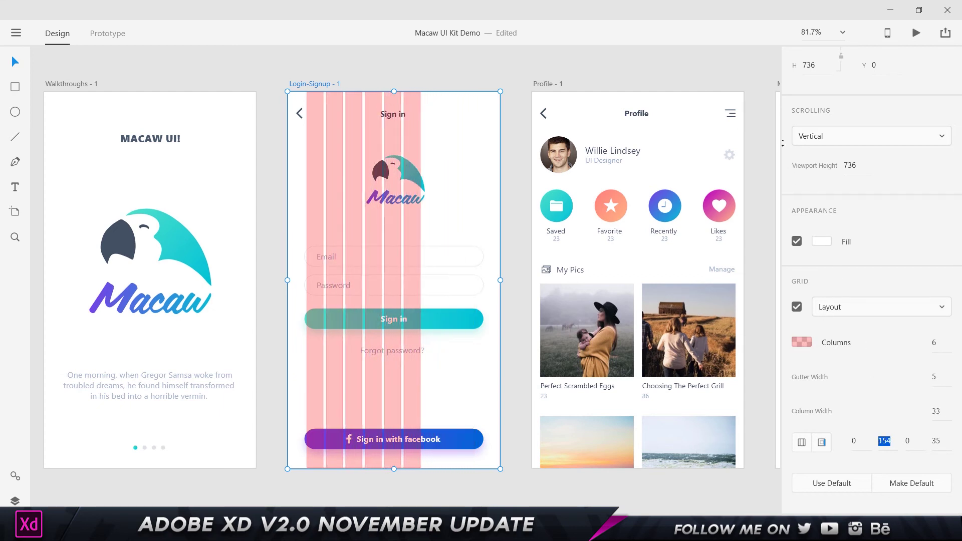
Step: Lower the layout grid's right margin to just under 128
key(Down)
key(Down)
key(Down)
key(shift+Down)
key(shift+Down)
key(shift+Down)
key(shift+Down)
key(shift+Down)
key(shift+Down)
key(shift+Down)
key(shift+Down)
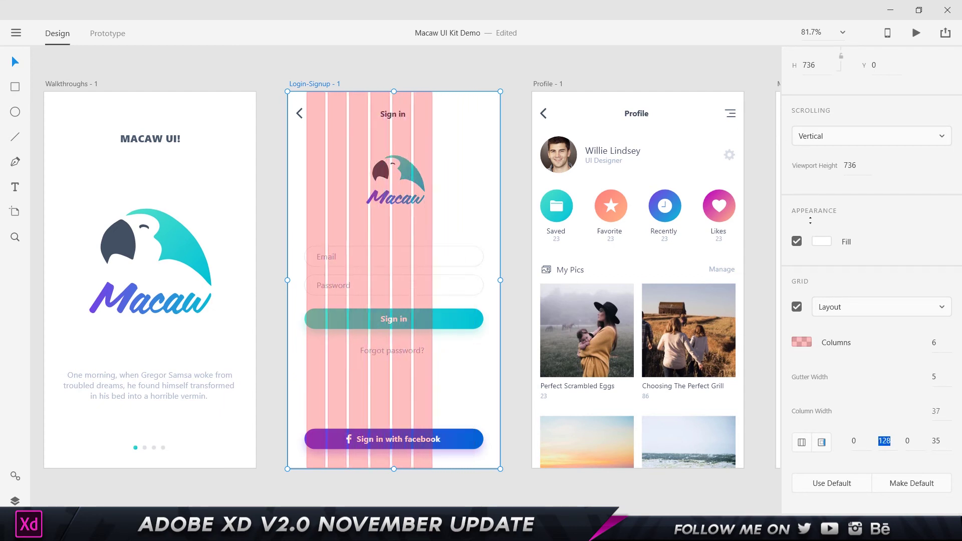
key(Down)
key(Down)
key(Down)
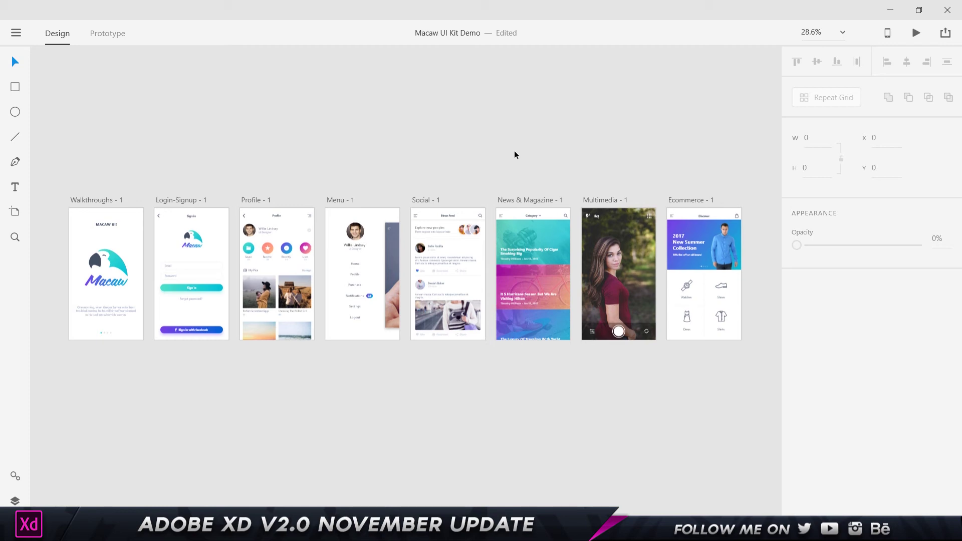
Step: Switch to prototyping and link the Walkthroughs artboard to Login-Signup, and Login-Signup to Profile
key(ctrl+Tab)
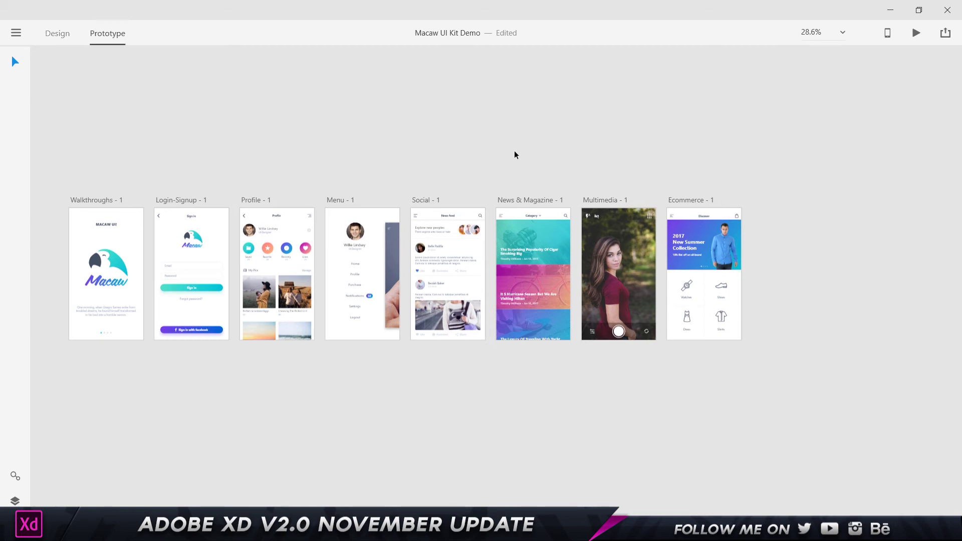
click(325, 249)
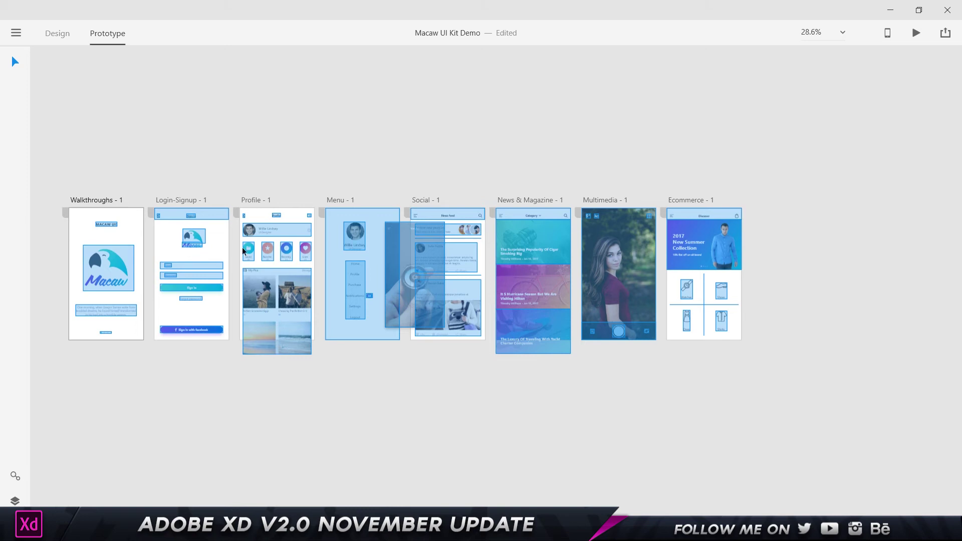
click(105, 217)
drag(147, 262, 215, 251)
click(214, 251)
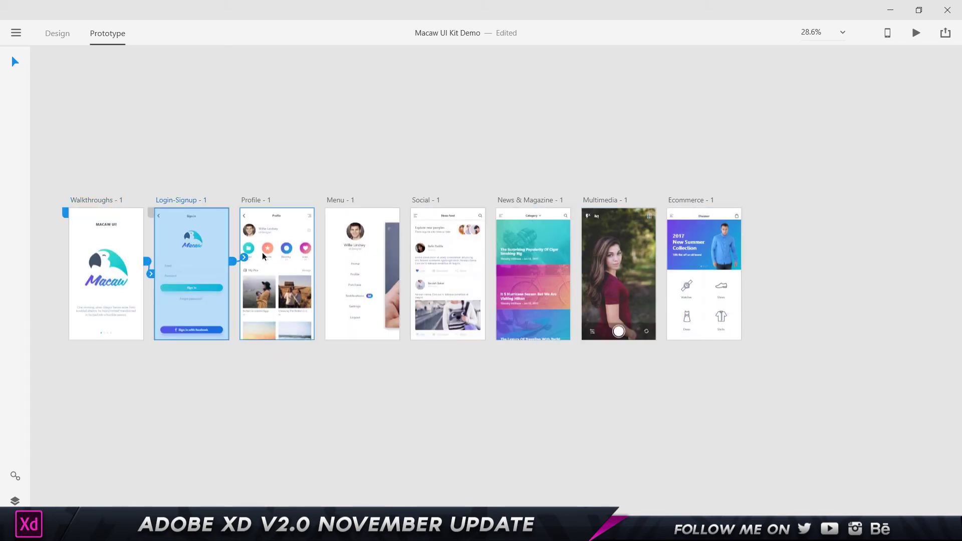
Step: Link the Profile artboard to Menu, and Menu to Social
click(286, 236)
drag(319, 261, 362, 236)
click(377, 268)
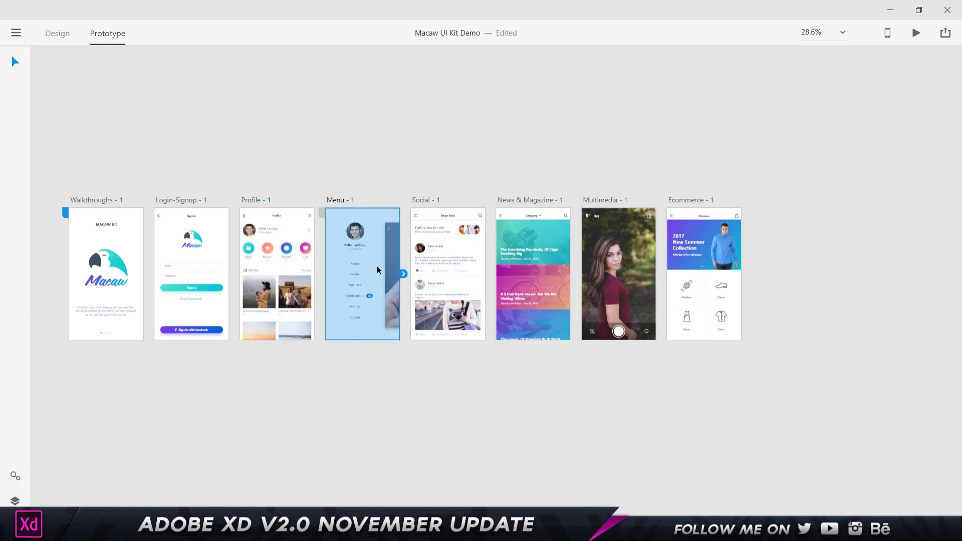
drag(404, 274, 608, 248)
Step: Link the Social, News & Magazine, Multimedia and Ecommerce artboards in sequence, and review all the prototype's connections
click(466, 256)
click(552, 242)
click(609, 251)
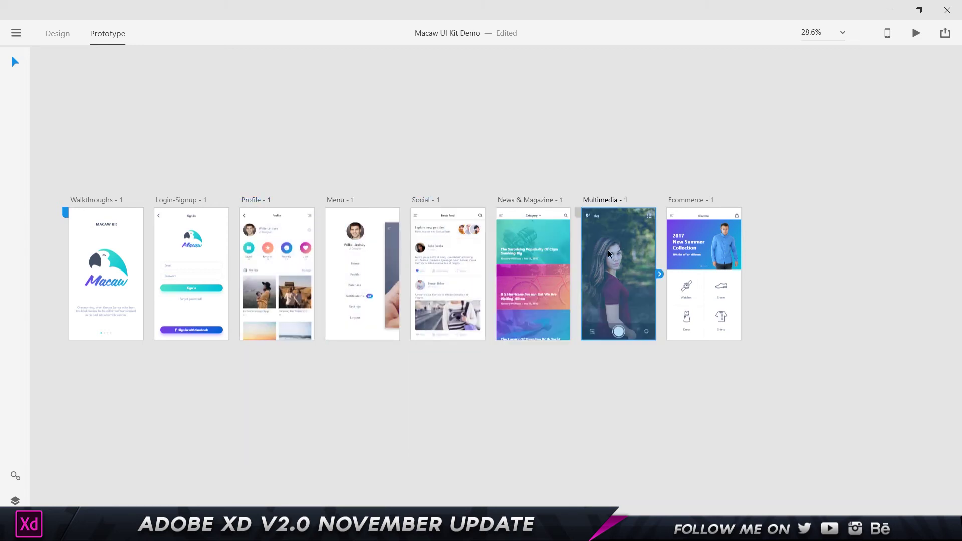
drag(659, 273, 693, 250)
click(704, 170)
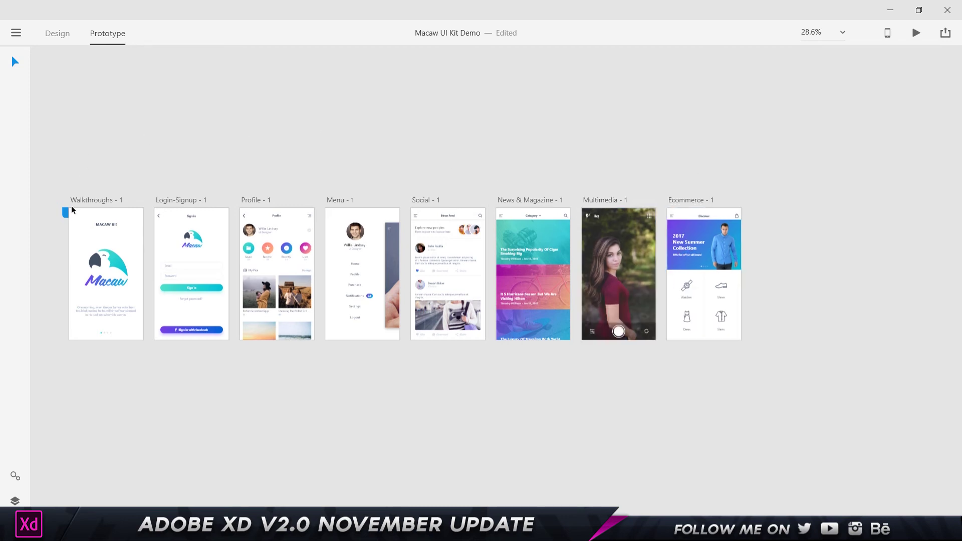
key(ctrl+a)
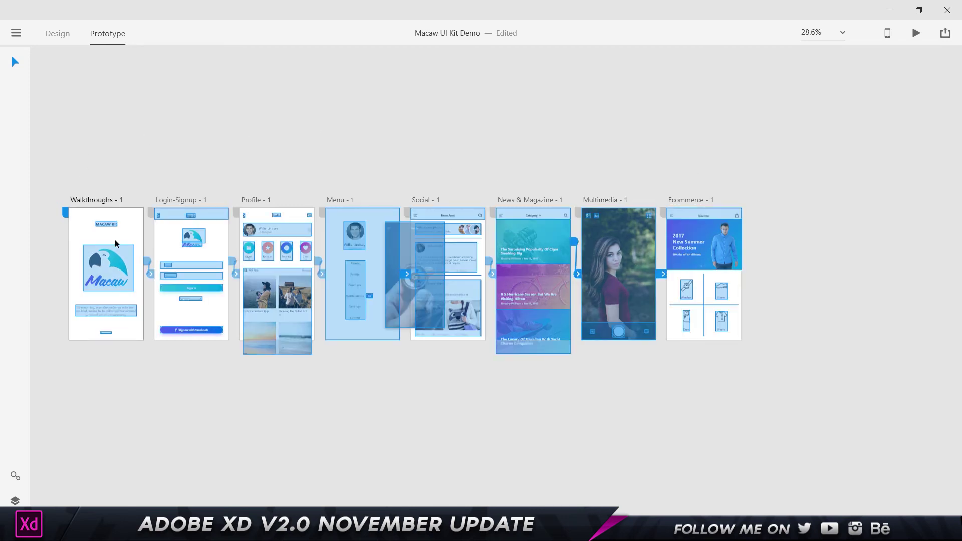
click(496, 171)
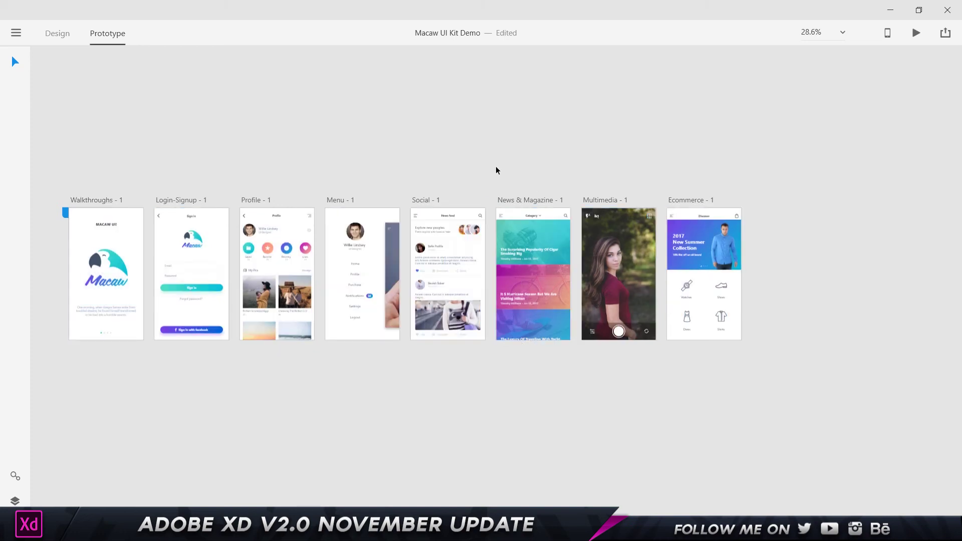
Step: Open the options for publishing the design specs
click(946, 34)
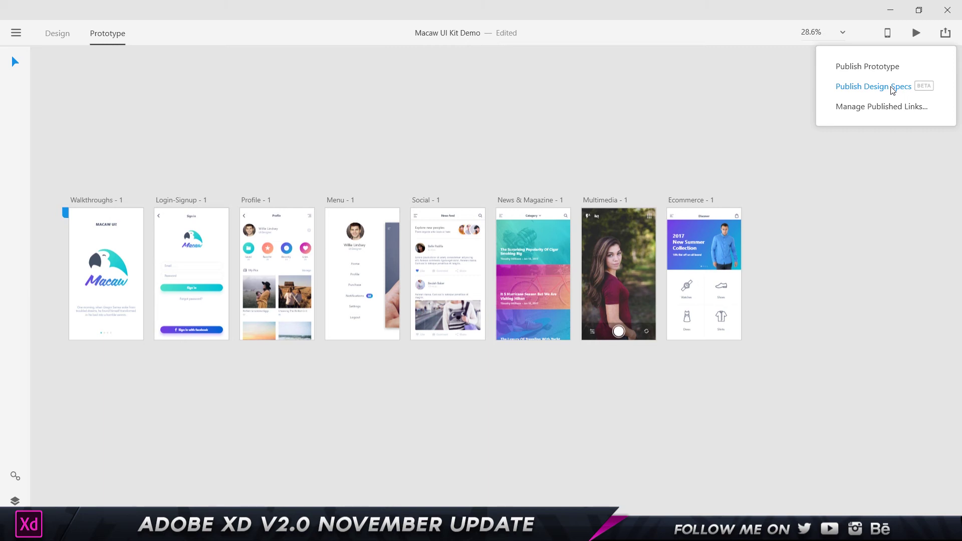
click(892, 87)
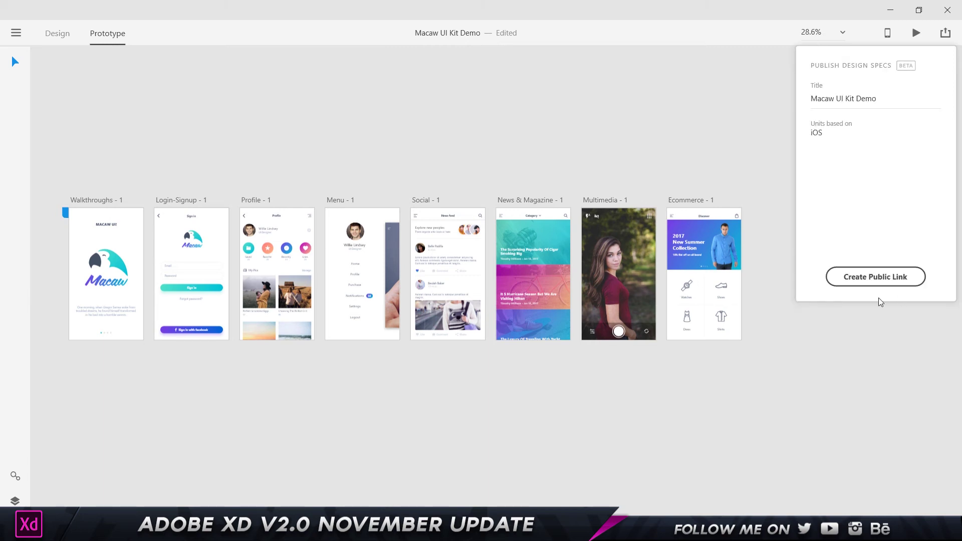
Step: Create a public link for the Macaw UI Kit Demo design specs and open it in the browser
click(877, 281)
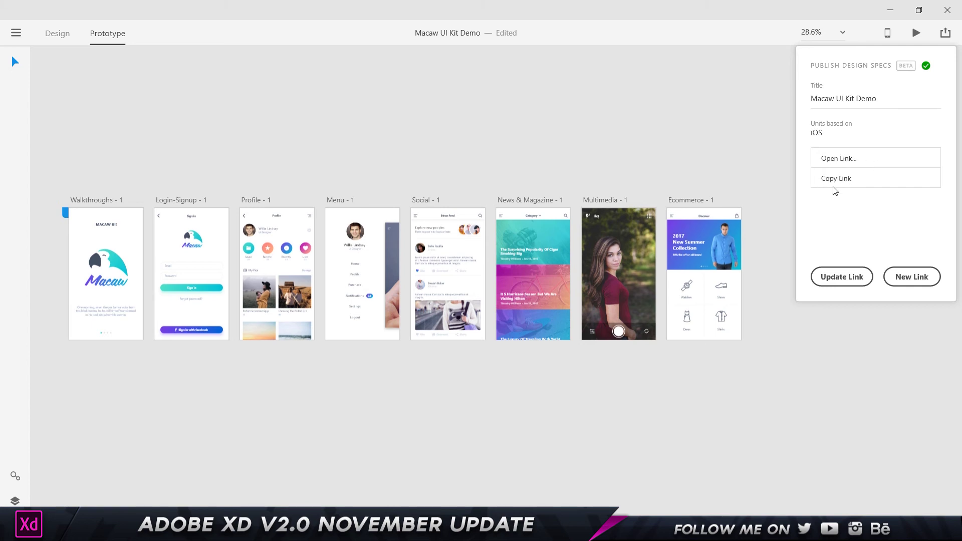
click(844, 160)
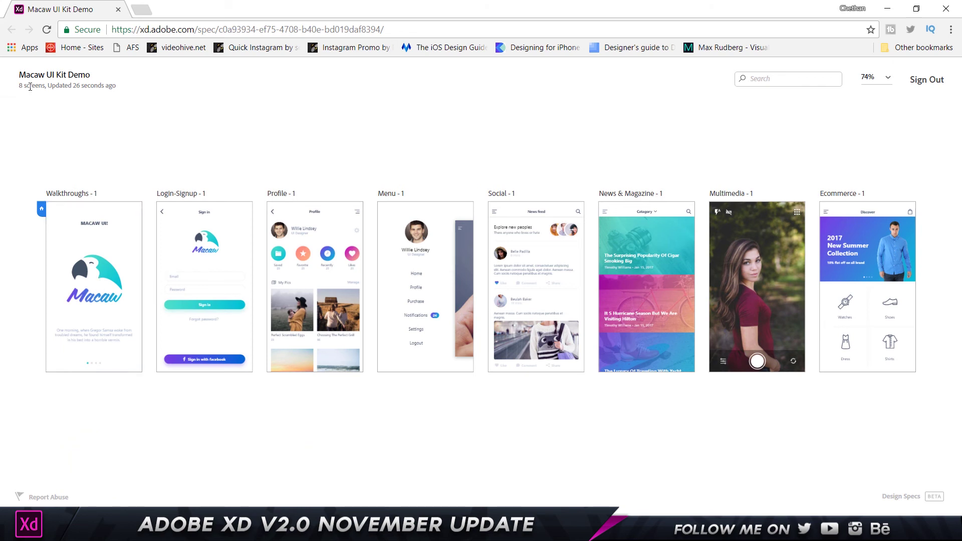
drag(19, 87, 127, 89)
Step: Search the published design specs for the Menu screen
text(Menu - 1)
key(BackSpace)
key(BackSpace)
key(BackSpace)
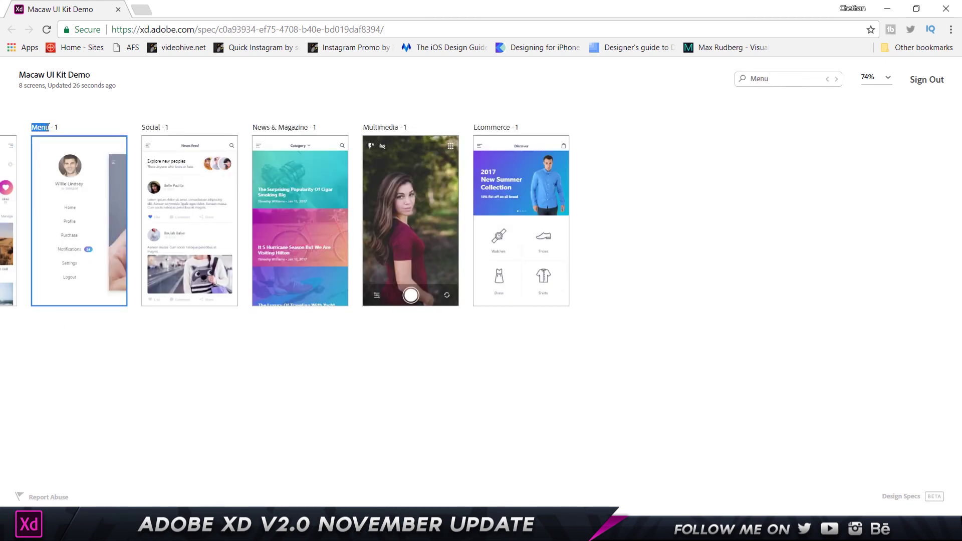
Step: Open the specs of the Profile - 1 screen and check the zoom options, keeping the view set to Fit
click(414, 163)
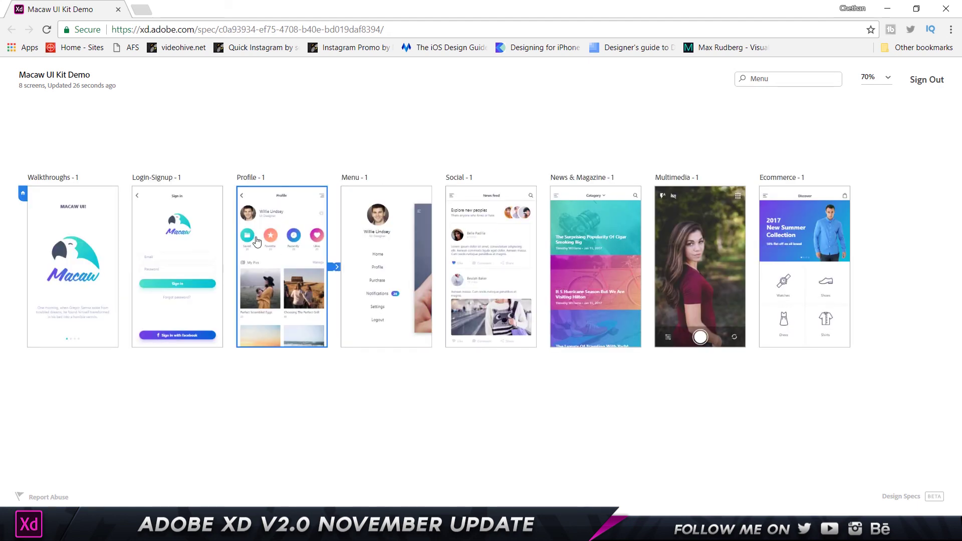
scroll(257, 249, up, 3)
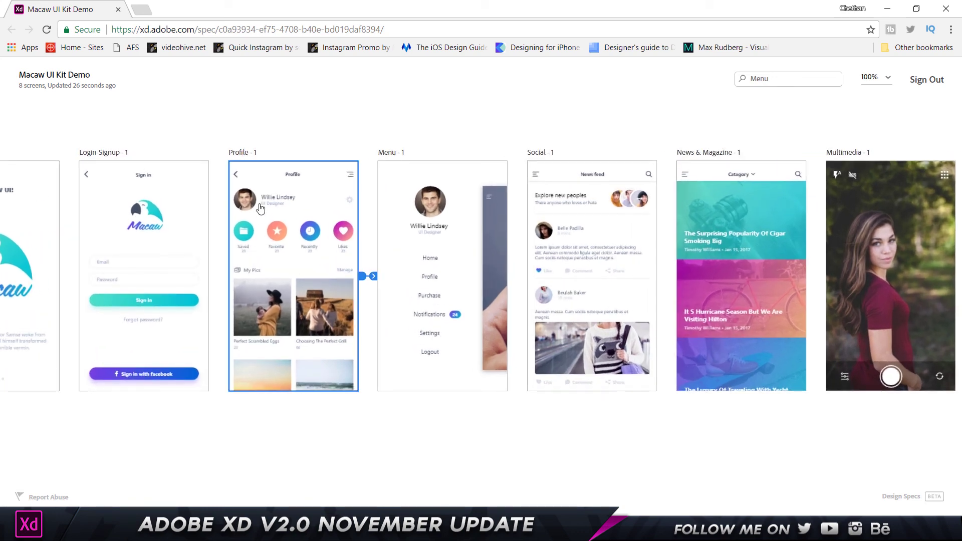
click(260, 206)
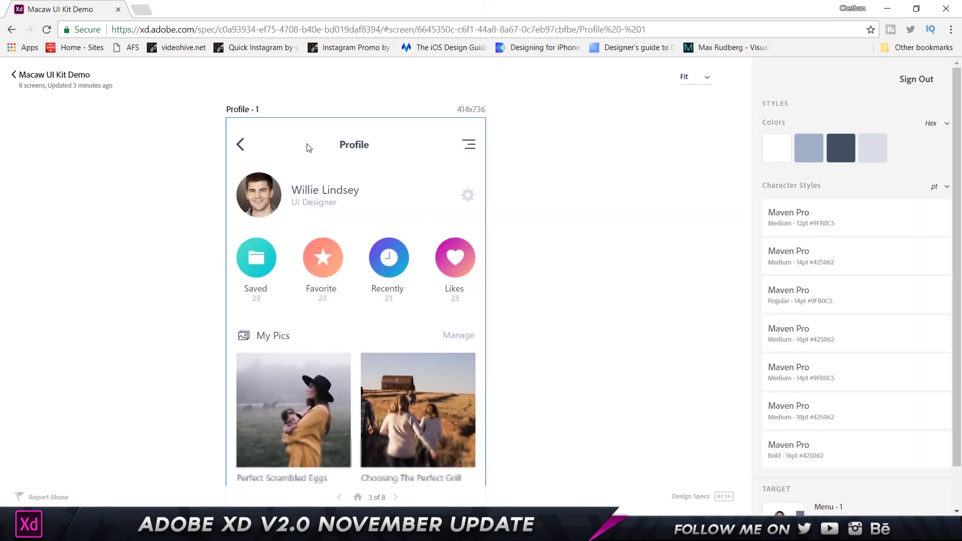
triple_click(460, 106)
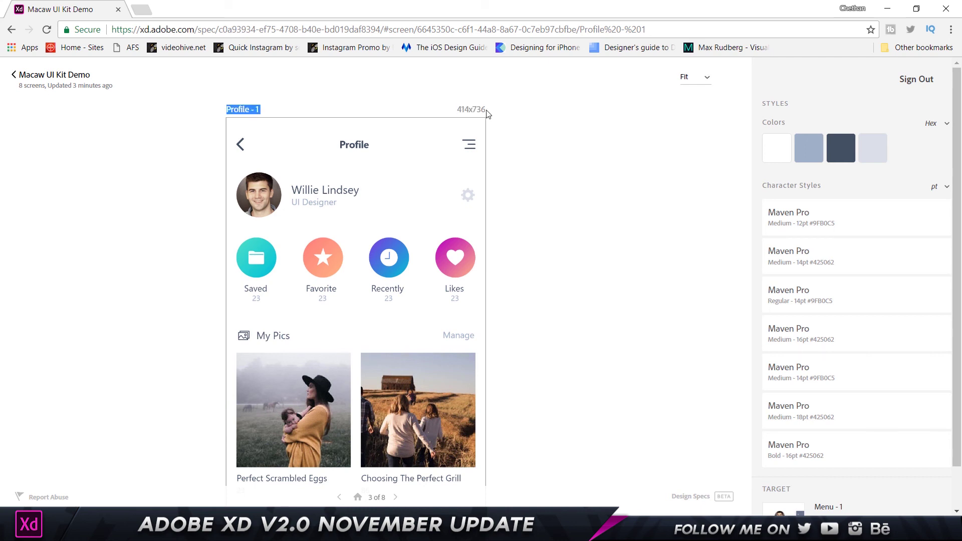
click(700, 83)
click(709, 79)
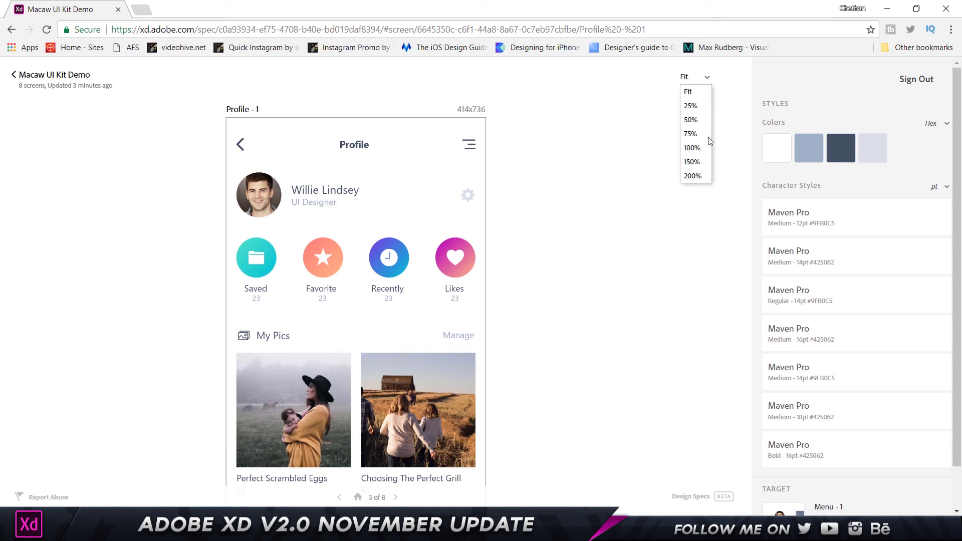
click(685, 91)
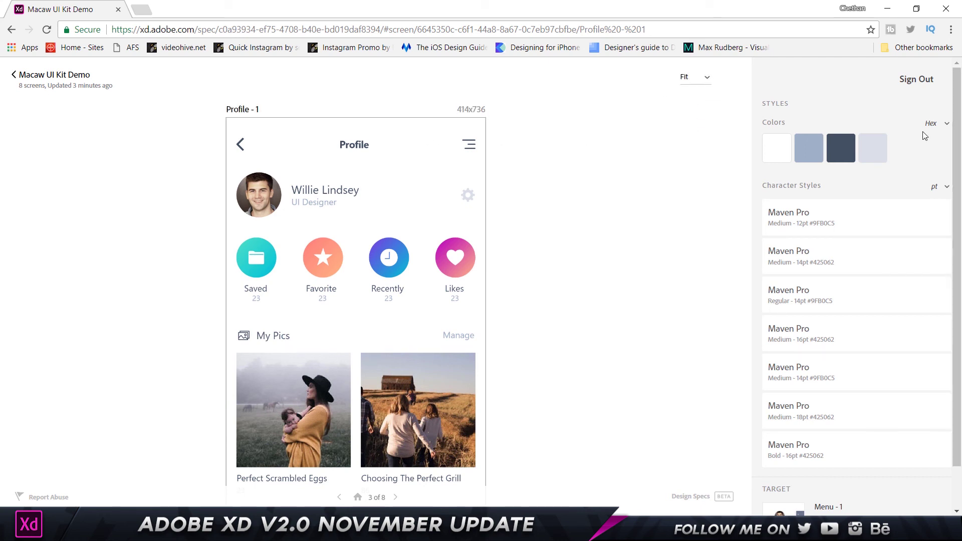
Step: Examine where the Profile screen uses its white colour and first character style, and follow its target link to Menu - 1
mouse_move(775, 150)
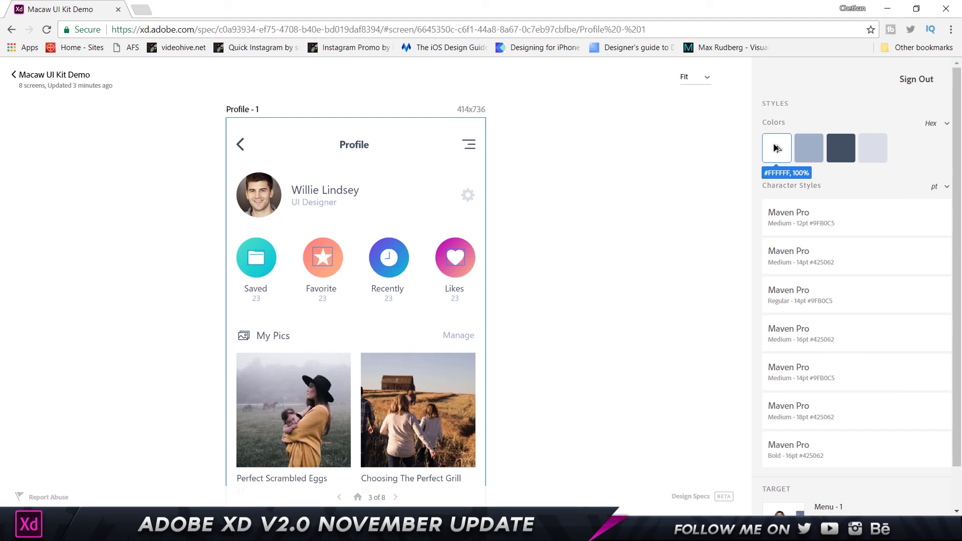
mouse_move(817, 217)
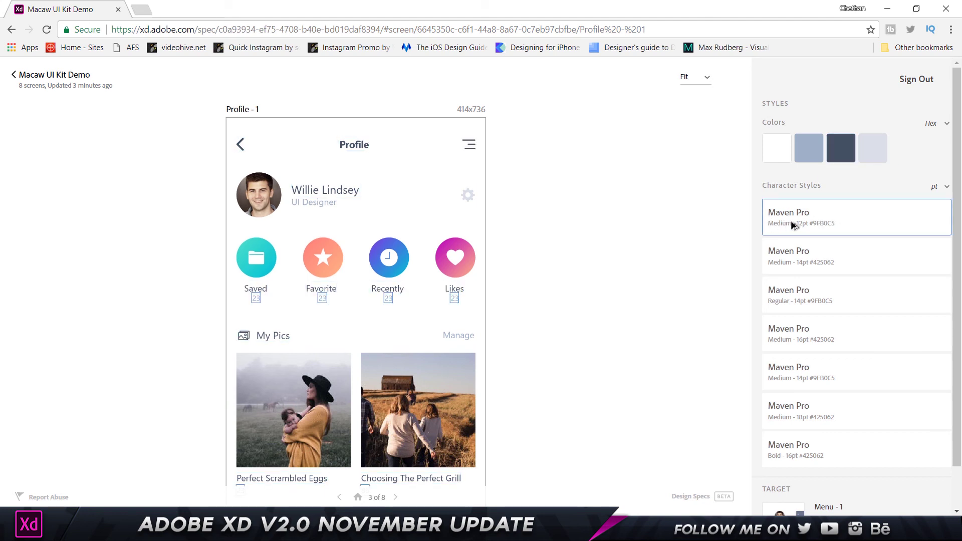
scroll(825, 260, down, 1)
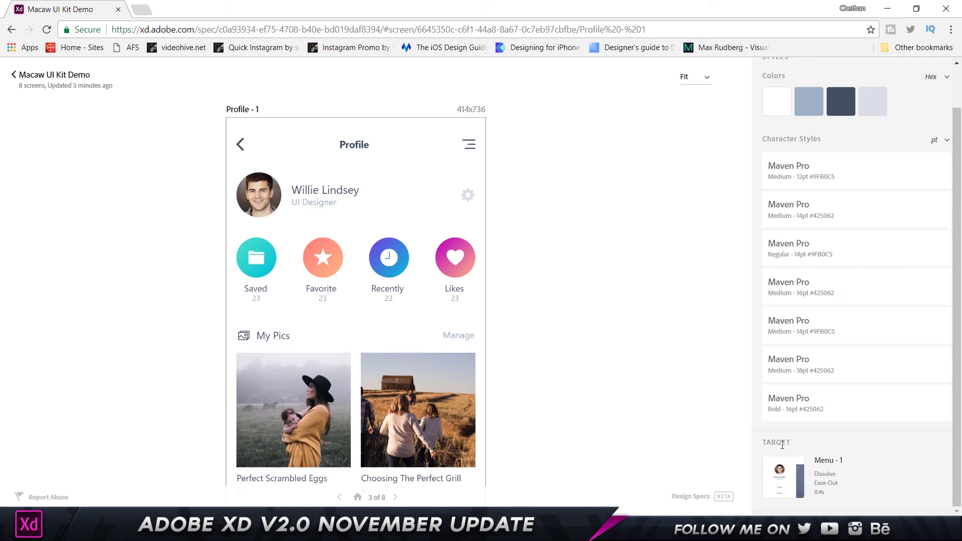
drag(766, 445, 796, 477)
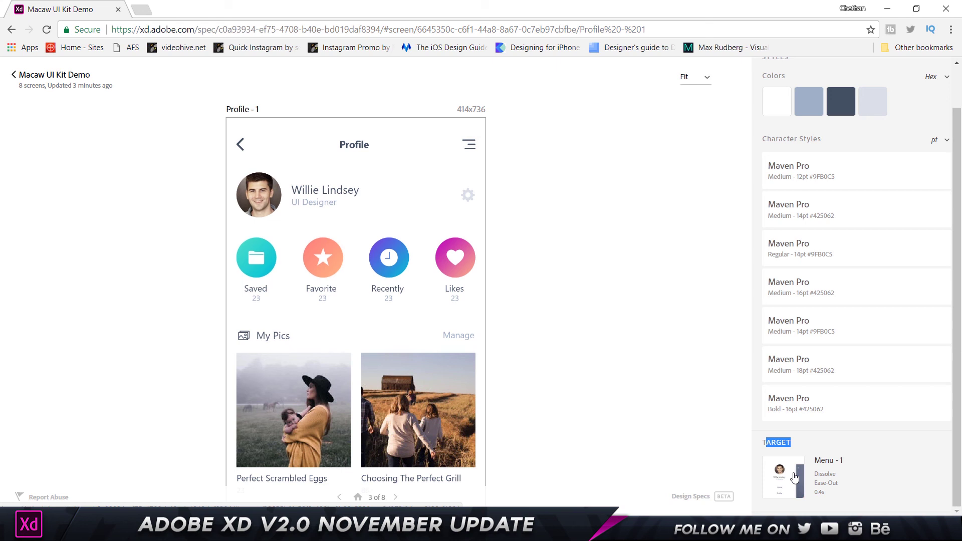
click(794, 475)
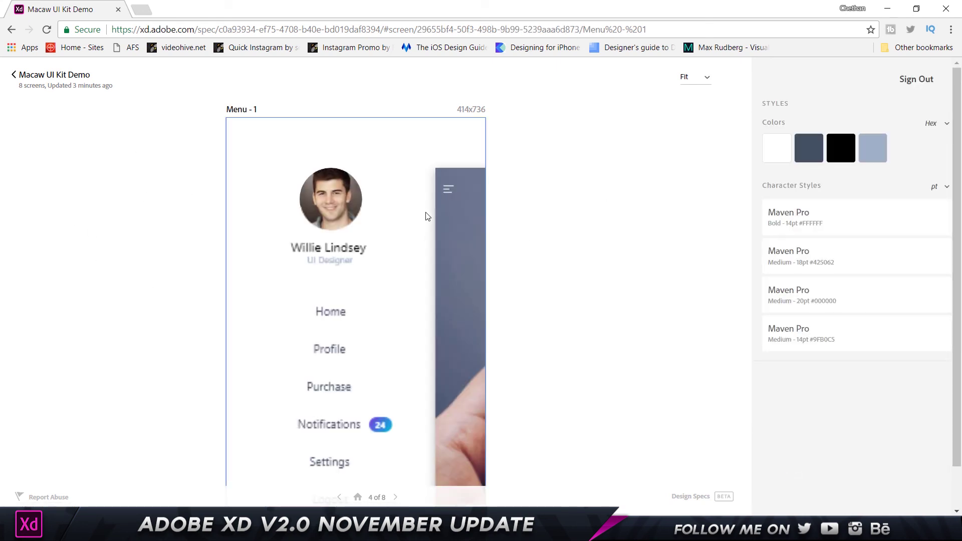
Step: Return to the screen overview, revisit the Menu - 1 specs, and reopen the Profile - 1 specs
click(13, 76)
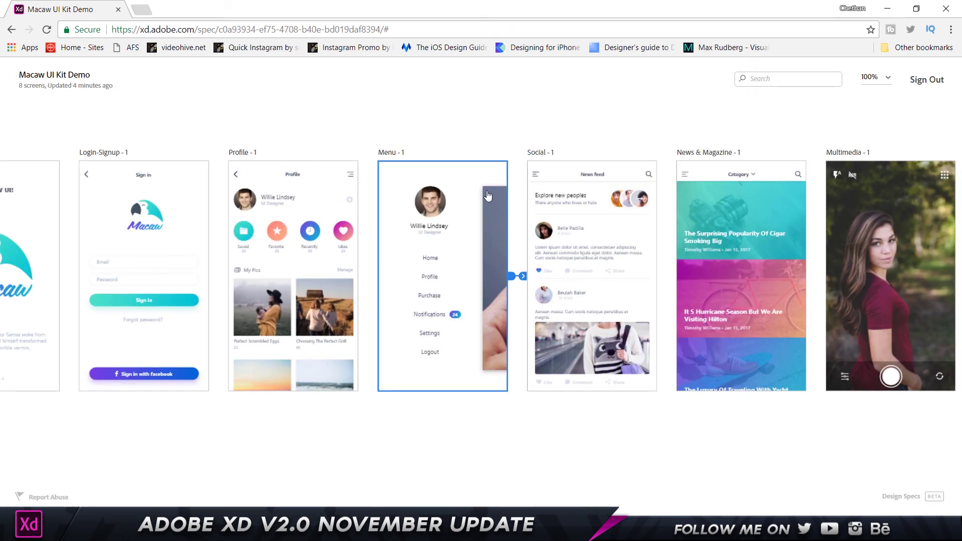
click(503, 240)
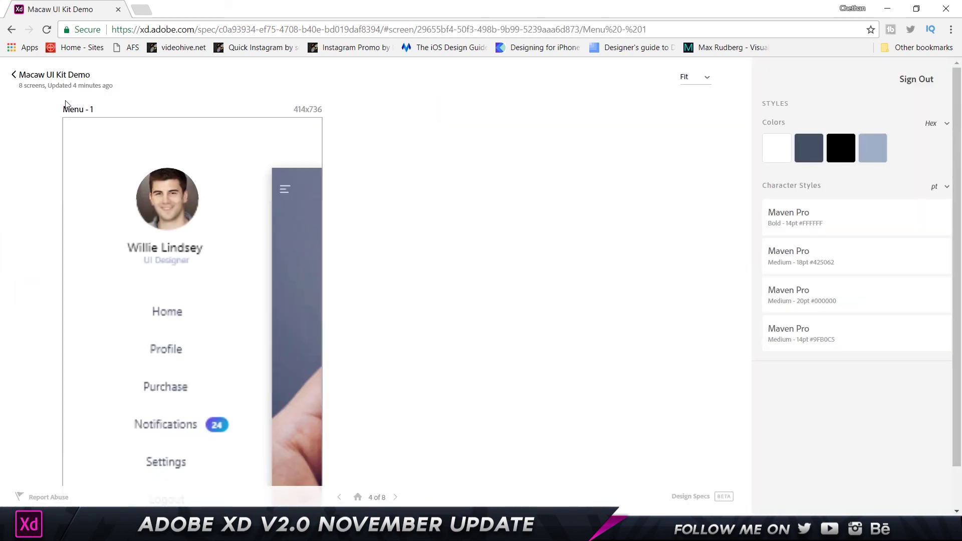
click(13, 76)
click(307, 244)
click(305, 242)
click(350, 253)
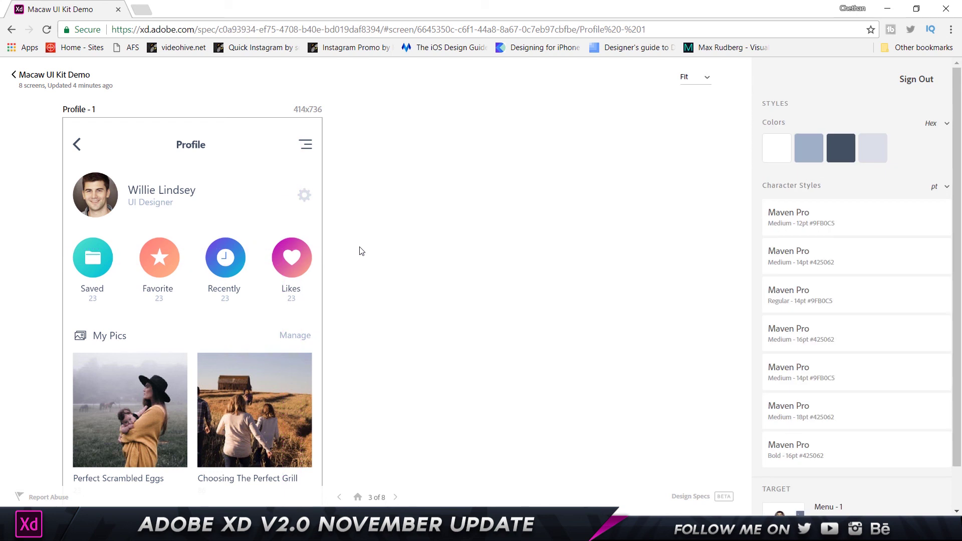
Step: Inspect the Likes heart icon's dimensions and its distance to the gear icon, and select the Recently clock icon
click(290, 265)
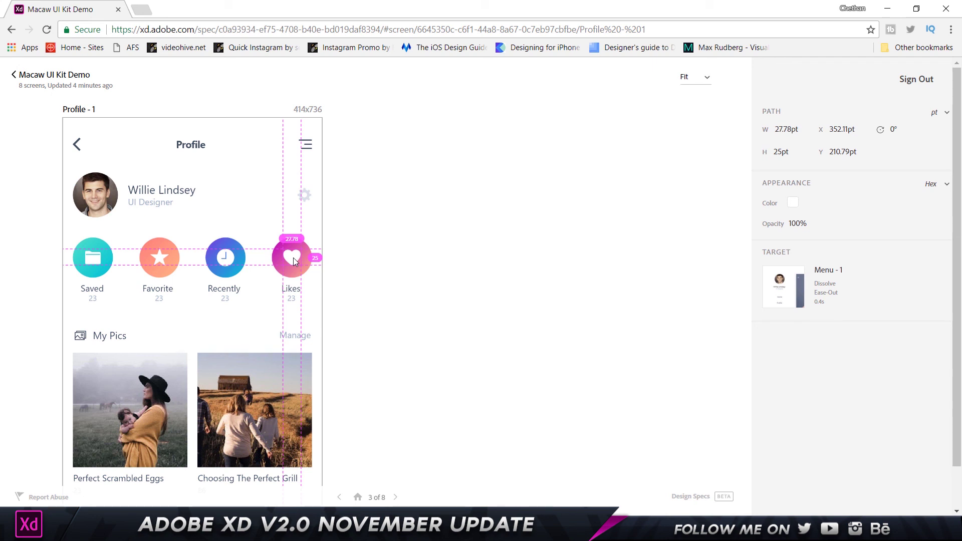
mouse_move(306, 203)
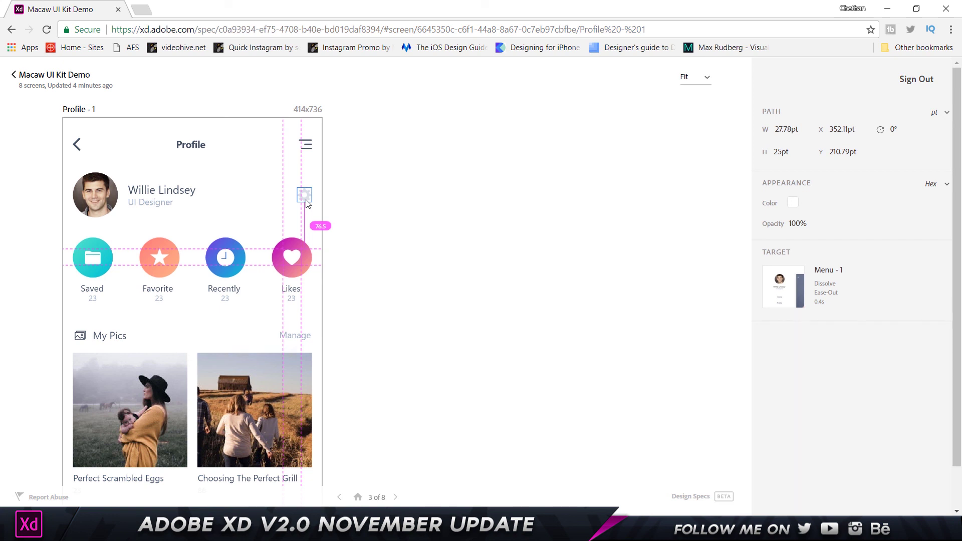
click(225, 264)
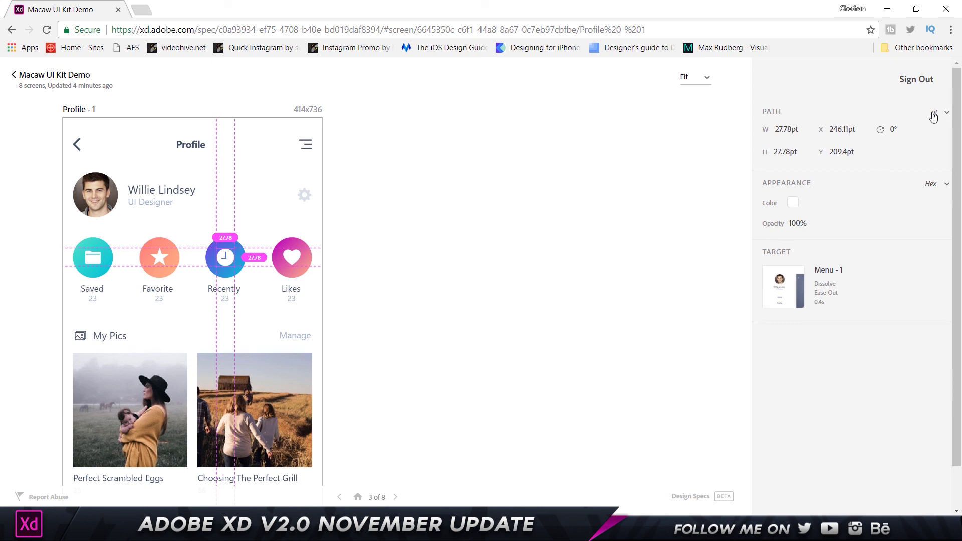
Step: Try the available measurement units for the specs and set the unit to px
click(934, 116)
click(936, 122)
click(936, 114)
click(936, 141)
click(936, 115)
click(937, 132)
click(938, 113)
click(936, 121)
Step: Switch the specs' colour format to RGBA and finally to HSLA
click(945, 186)
click(939, 205)
click(938, 184)
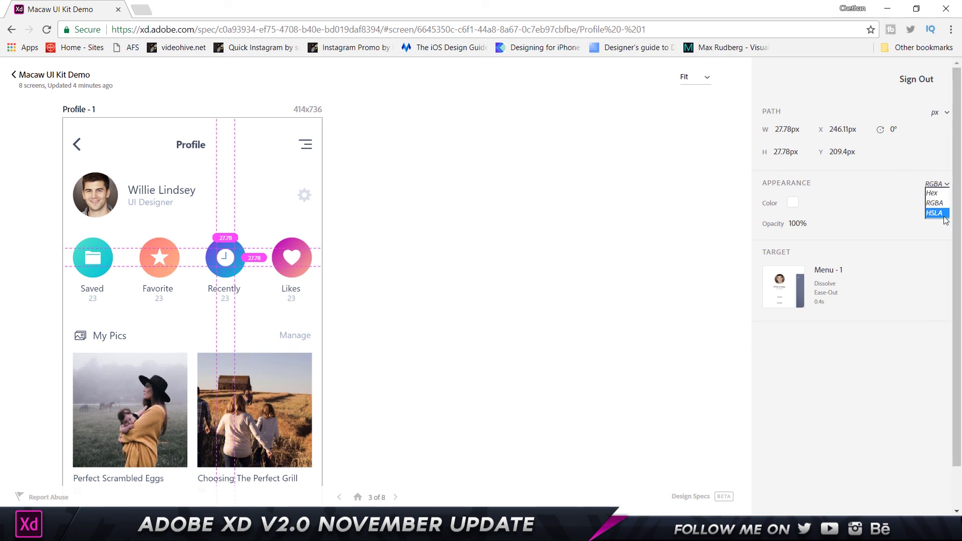
click(935, 214)
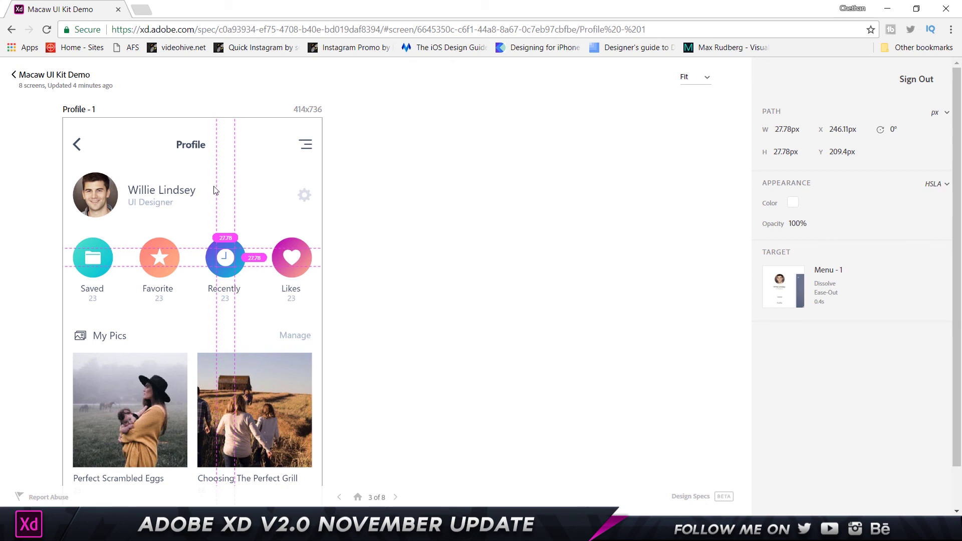
Step: Select the Profile heading and examine its colour, text content and font style in the specs
scroll(136, 319, down, 6)
scroll(140, 322, up, 8)
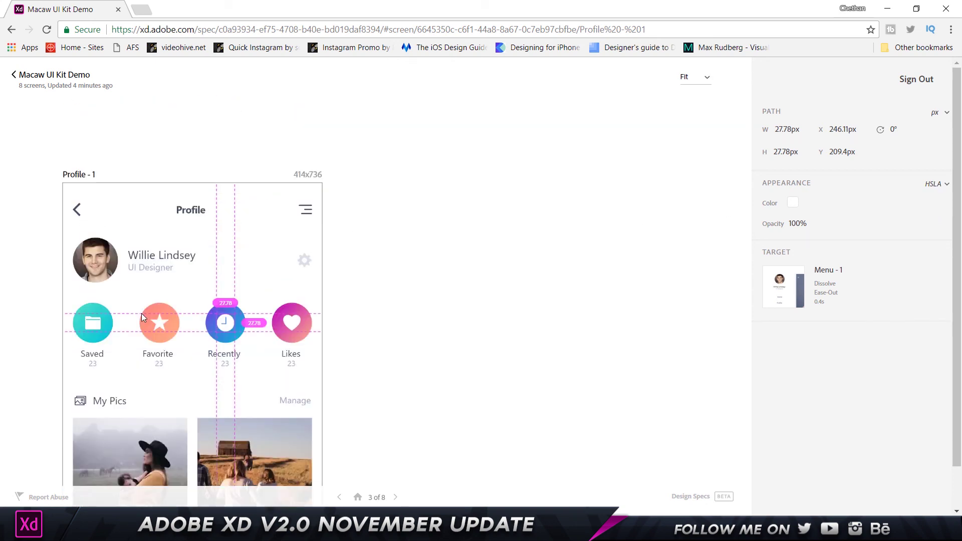
click(191, 211)
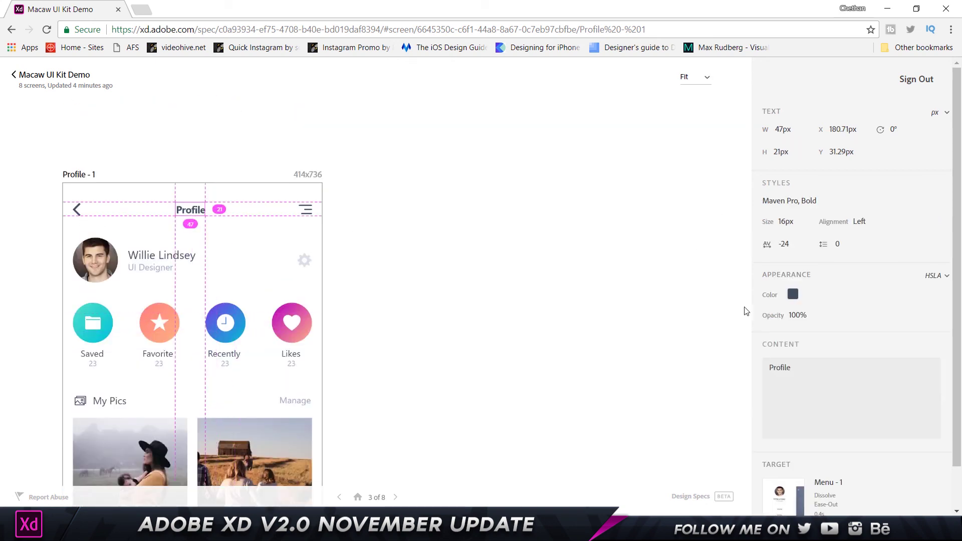
click(792, 297)
click(788, 369)
click(783, 203)
scroll(92, 252, down, 5)
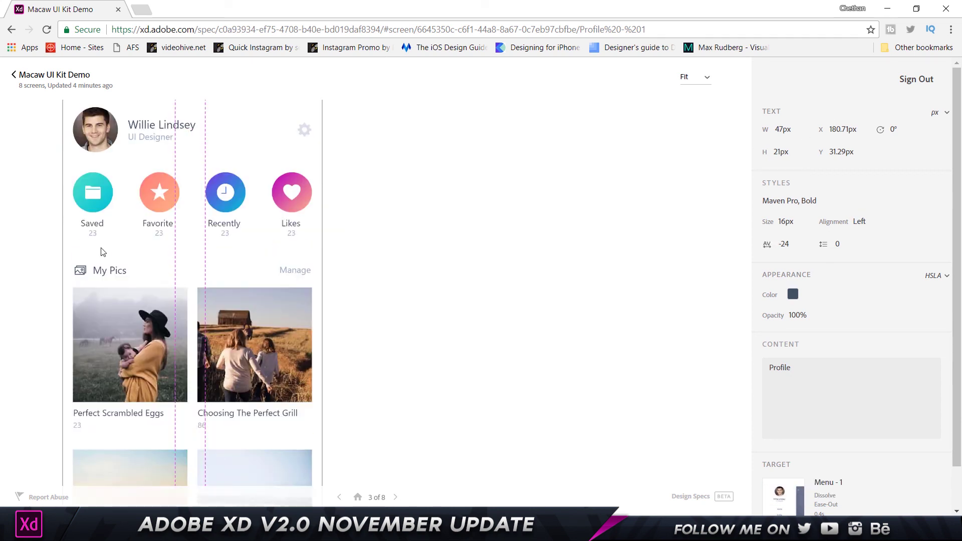
scroll(180, 258, up, 3)
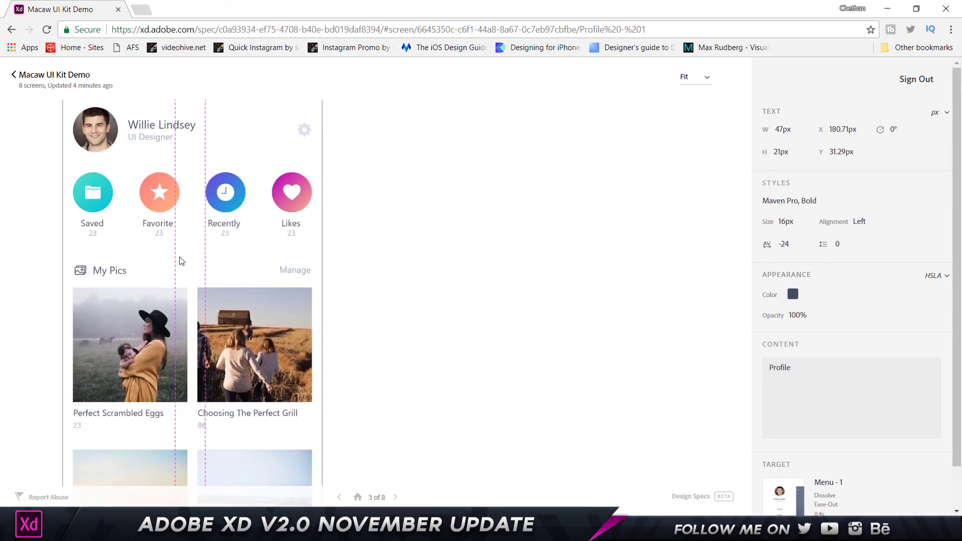